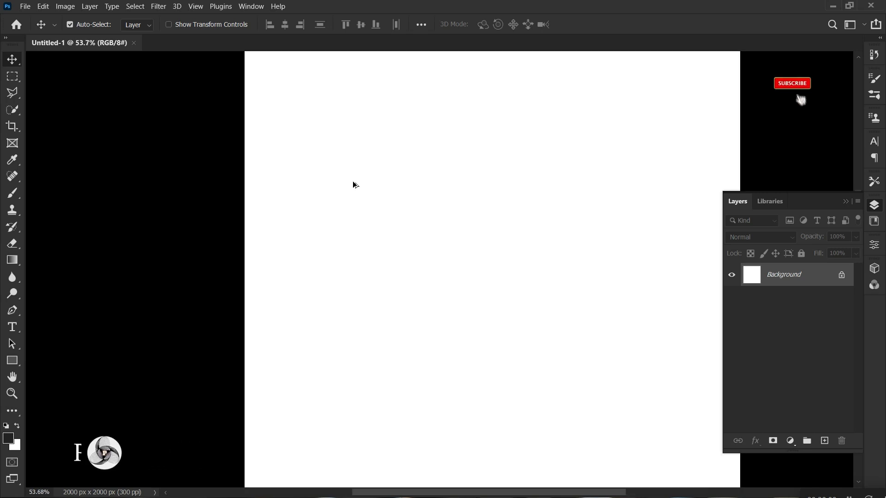
Bring the milk carton from Milk Can.png into the blank Untitled-1 document, centred on the canvas.
scroll(357, 187, "down", 1)
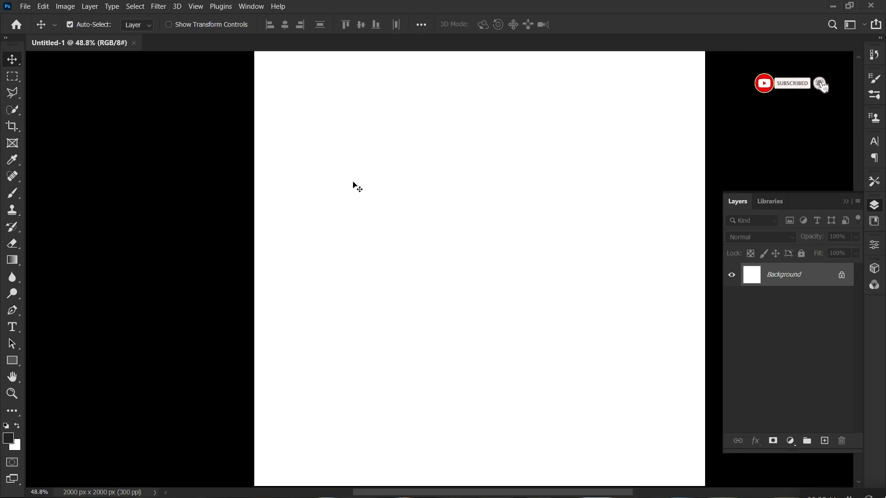
scroll(358, 187, "down", 1)
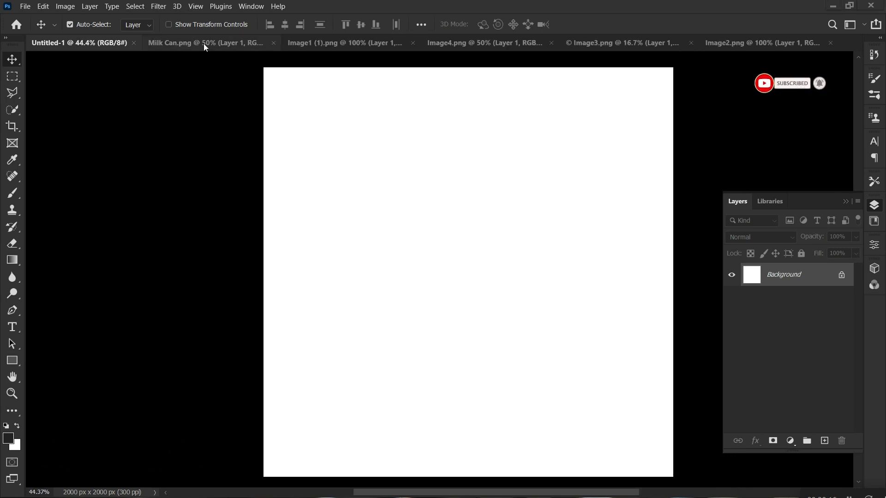
left_click(204, 43)
left_click_drag(459, 227, 475, 264)
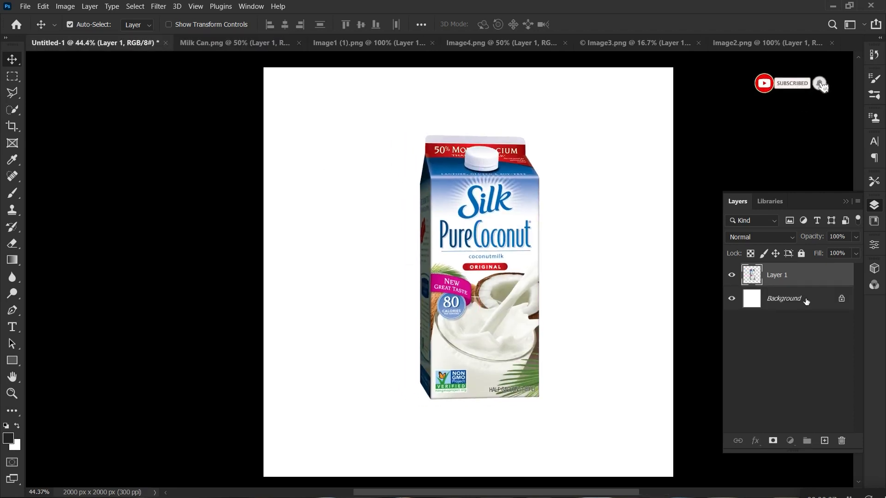
Add a Gradient fill layer directly above the Background, with Radial style and a scale of 144%.
left_click(806, 302)
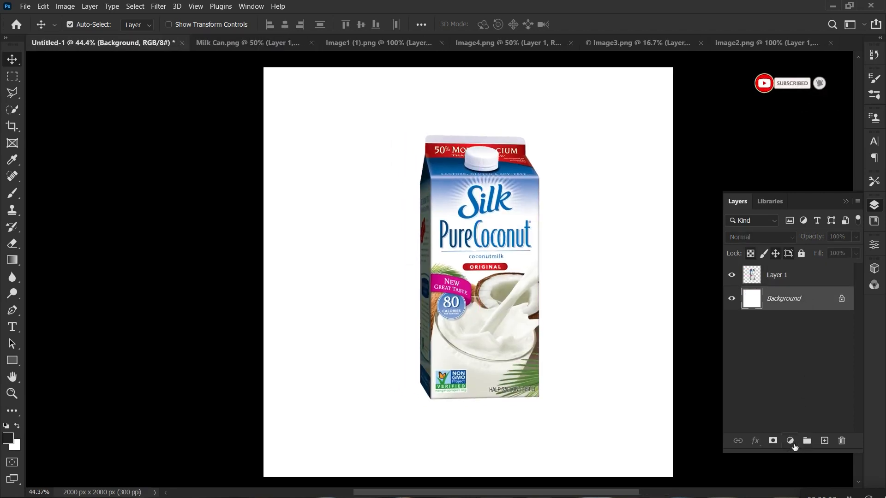
left_click(791, 442)
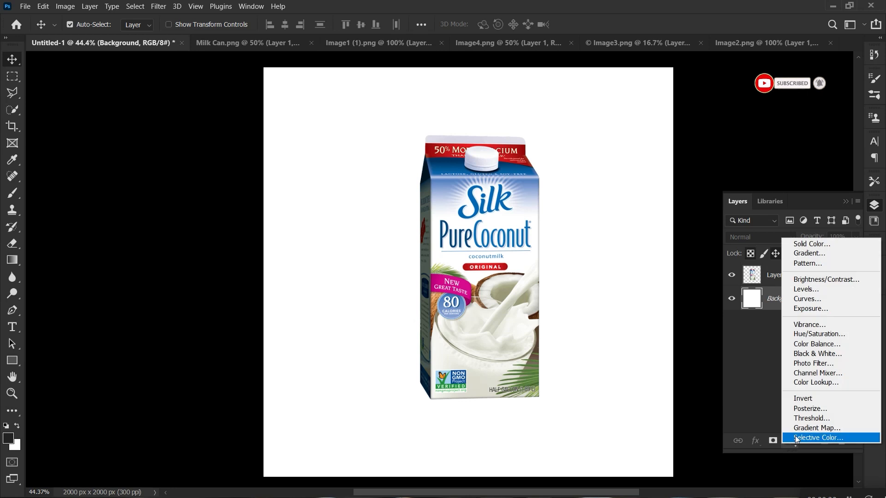
left_click(828, 253)
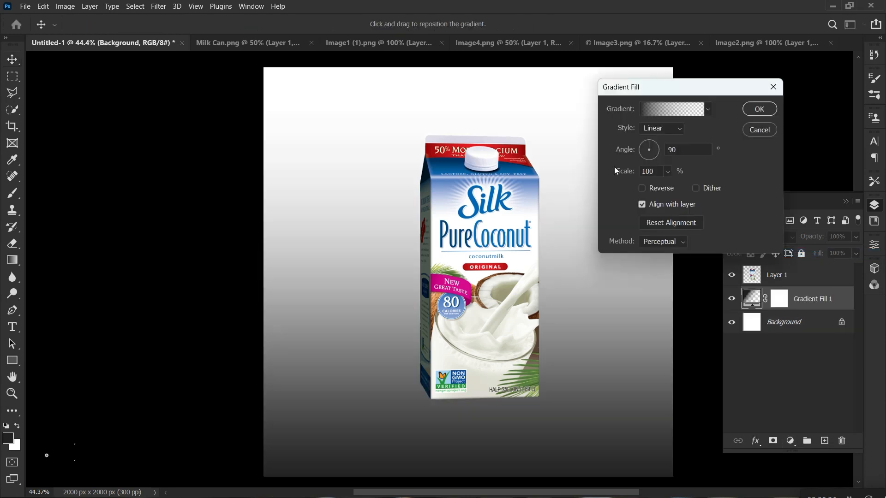
left_click(661, 129)
left_click(653, 141)
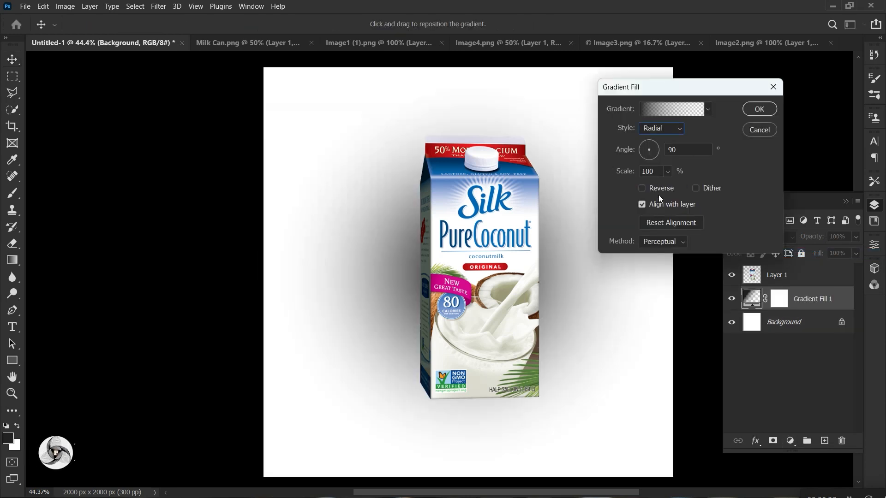
left_click(668, 172)
mouse_move(672, 189)
left_mouse_down()
mouse_move(692, 189)
mouse_move(670, 192)
mouse_move(672, 184)
left_mouse_up()
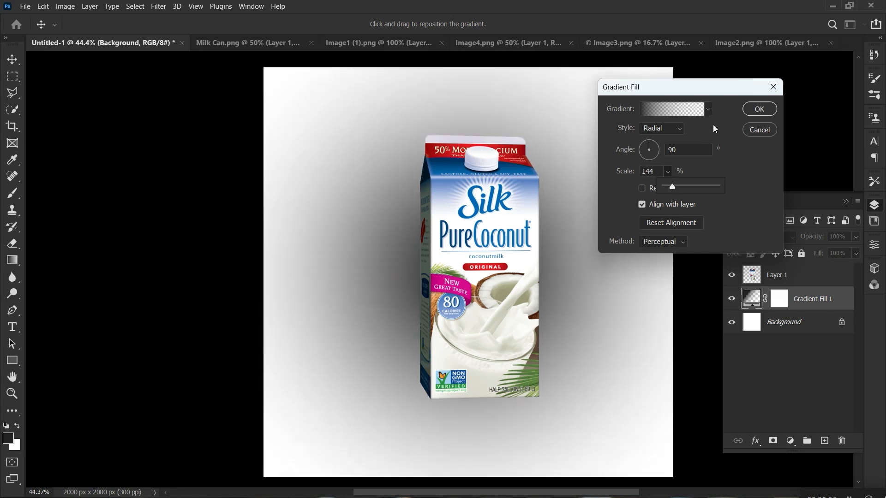
Load the Orange_05 gradient preset and recolour its starting stop to a brightened light blue sampled from the carton.
left_click(652, 113)
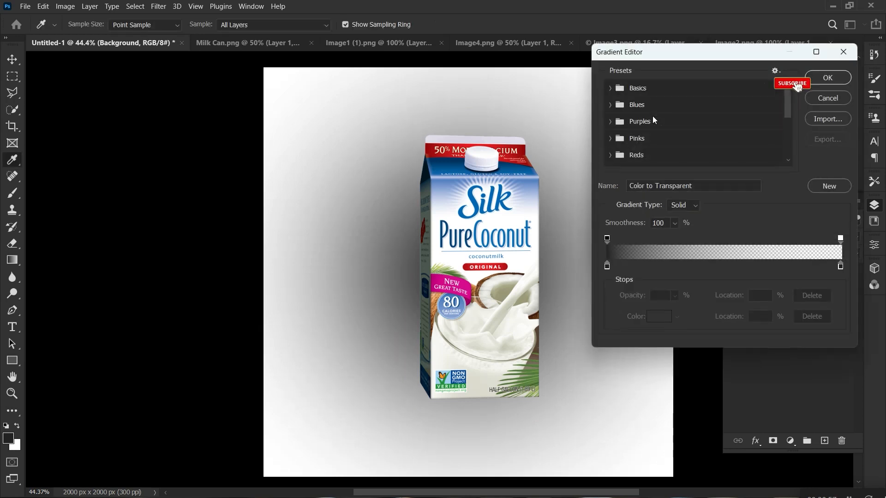
left_click(622, 146)
left_click(696, 162)
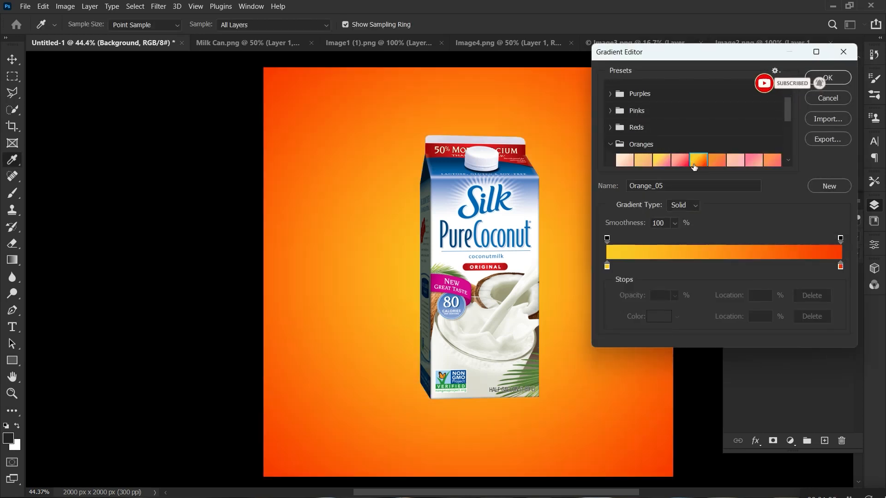
left_click(608, 267)
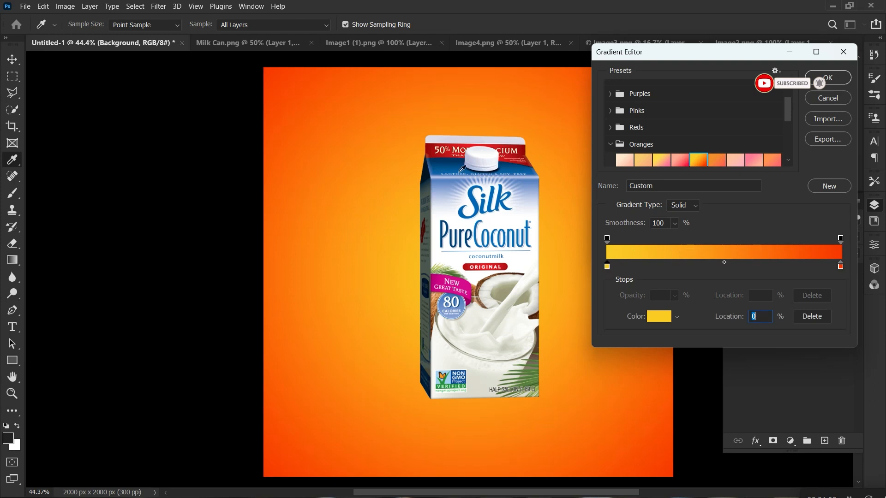
left_click(447, 184)
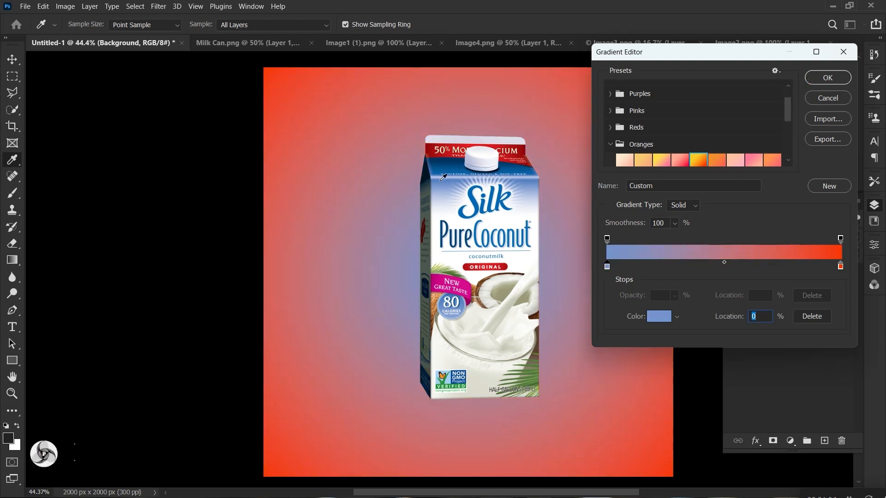
left_click(661, 317)
left_click_drag(636, 161, 604, 125)
left_click(802, 109)
Set the gradient's end stop to the dark blue sampled from the carton's top, and shift the gradient's centre up and right.
left_click(840, 266)
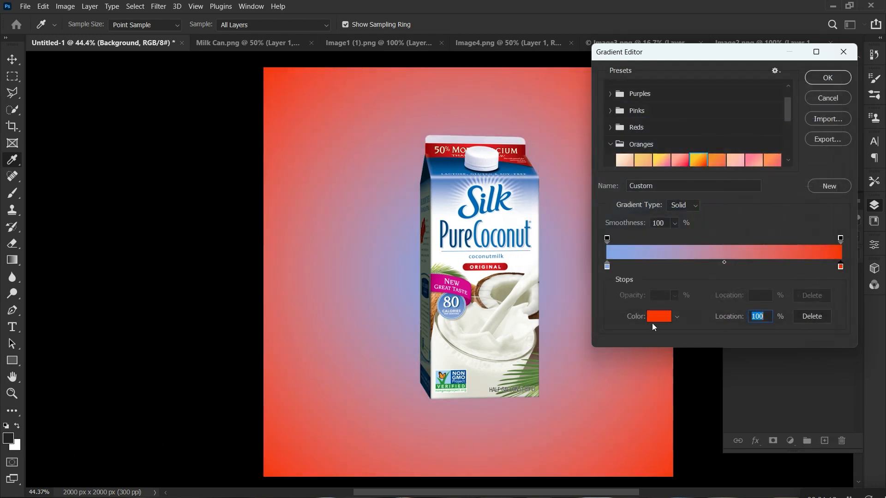
left_click(445, 160)
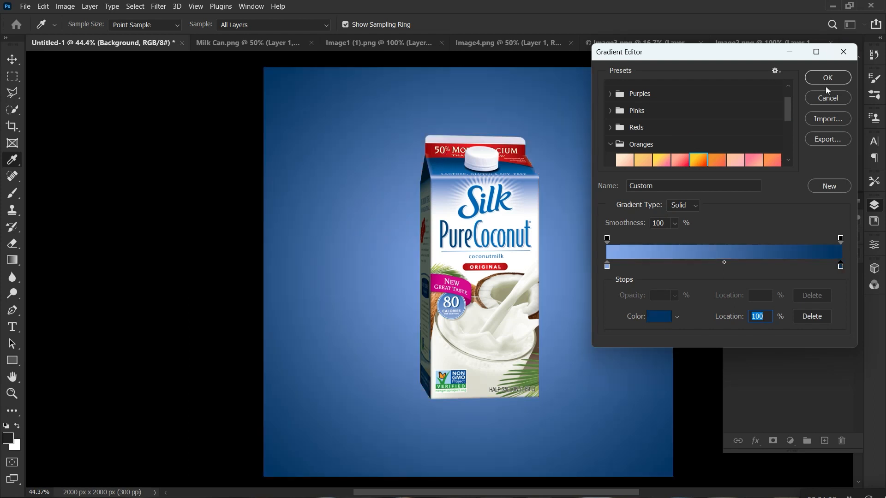
left_click(825, 79)
left_click_drag(553, 207, 594, 180)
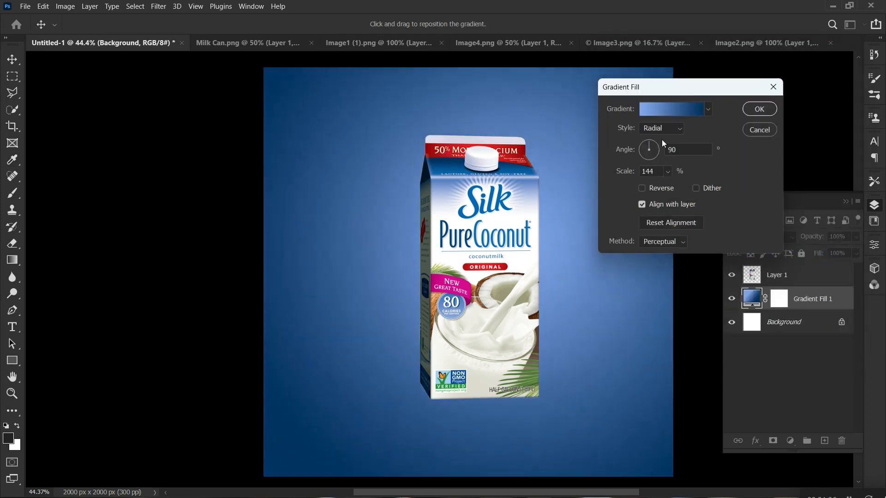
left_click(752, 111)
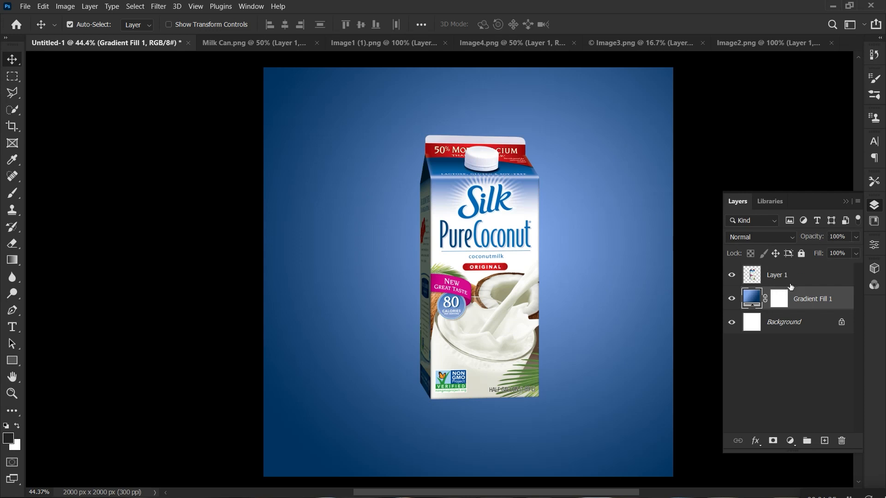
Add a Curves adjustment clipped to the carton layer, lowering the white point to output 192 and input 151 to output 75.
left_click(794, 283)
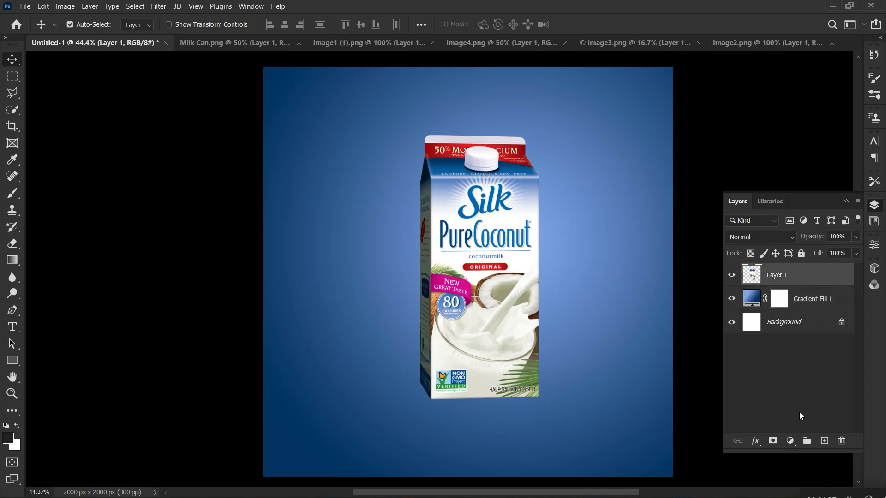
left_click(790, 446)
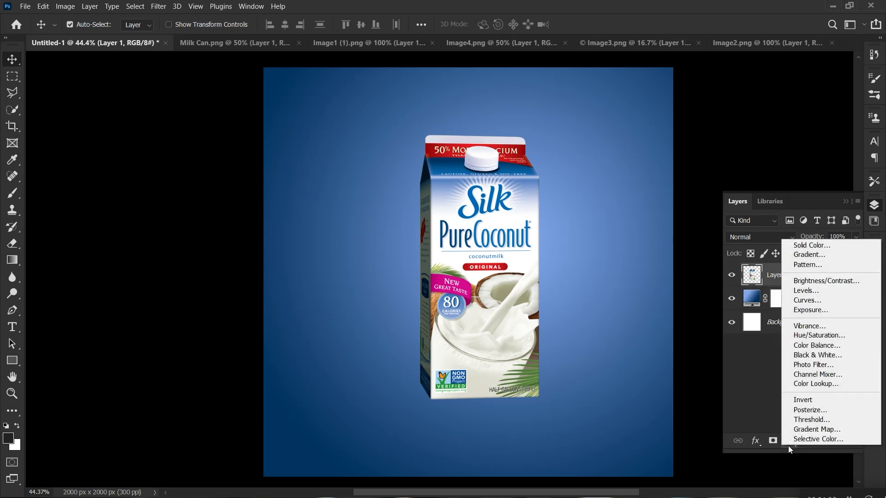
left_click(818, 304)
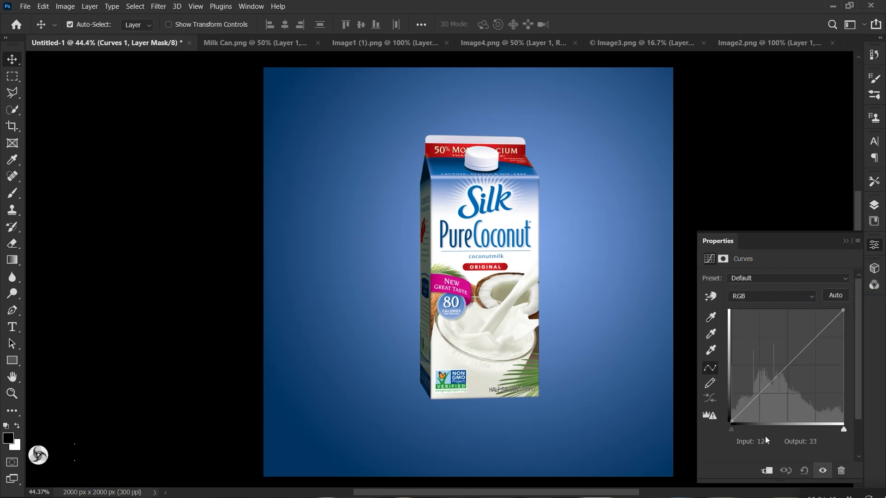
left_click(767, 471)
left_click_drag(843, 310, 844, 338)
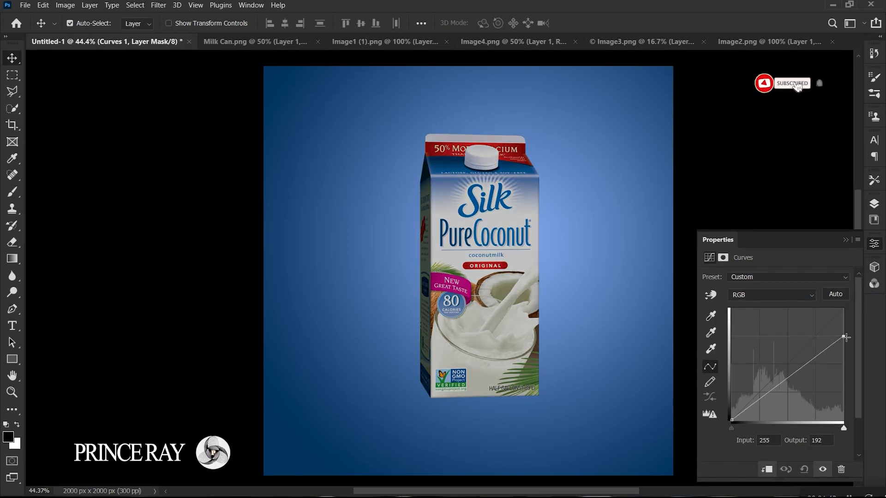
left_click_drag(793, 361, 798, 387)
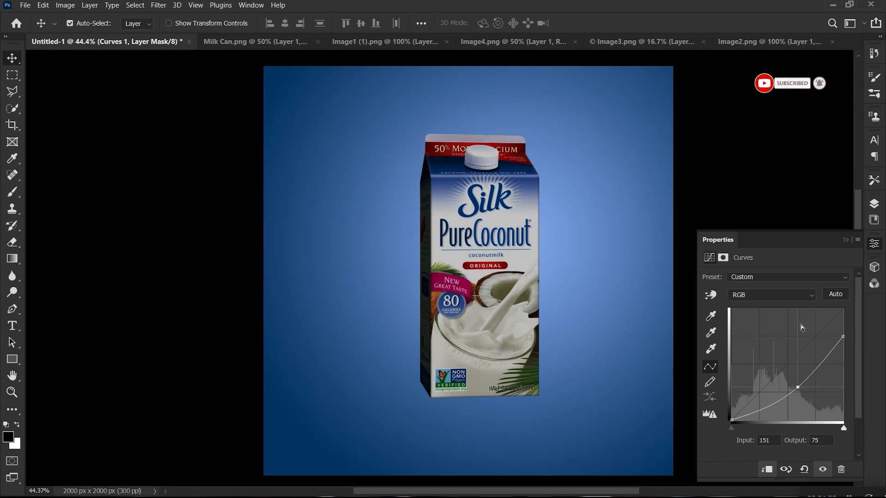
Invert the layer mask of the carton's Curves adjustment to black.
left_click(846, 240)
left_click(874, 203)
key("ctrl+i")
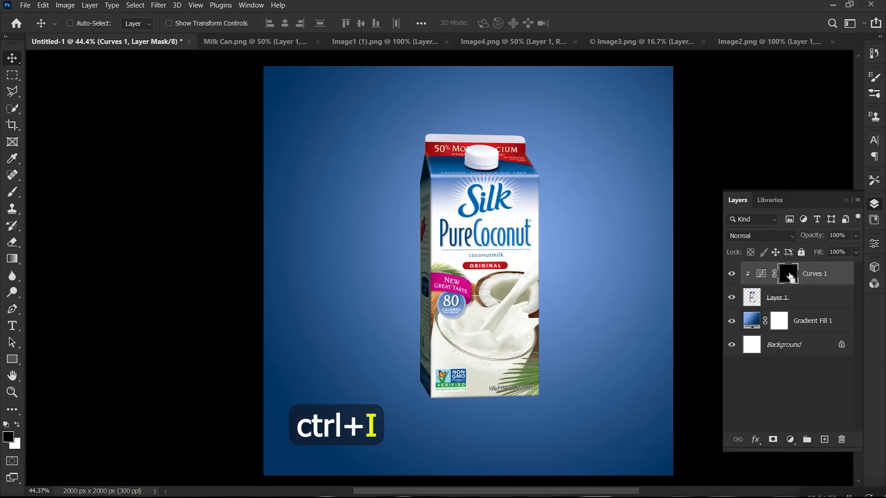
Paint white on the Curves mask along the carton's edges and side face with a 95 px brush, 100% hardness and 95% opacity.
key("b")
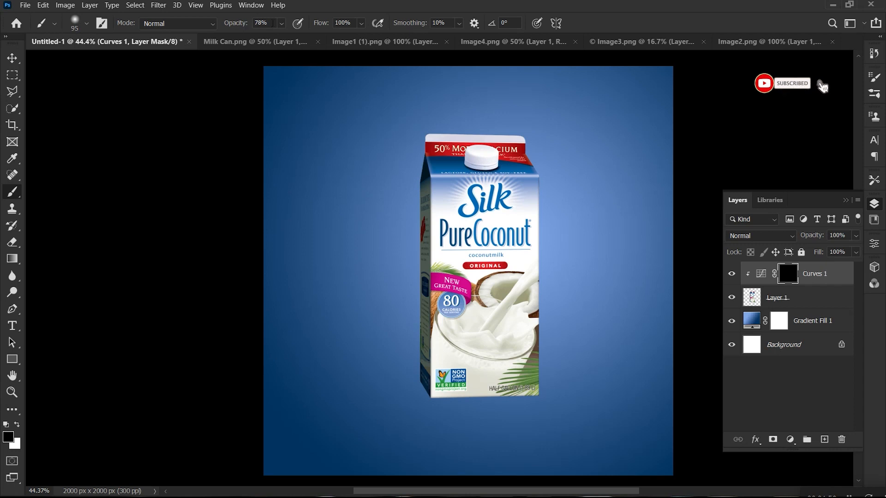
left_click(282, 24)
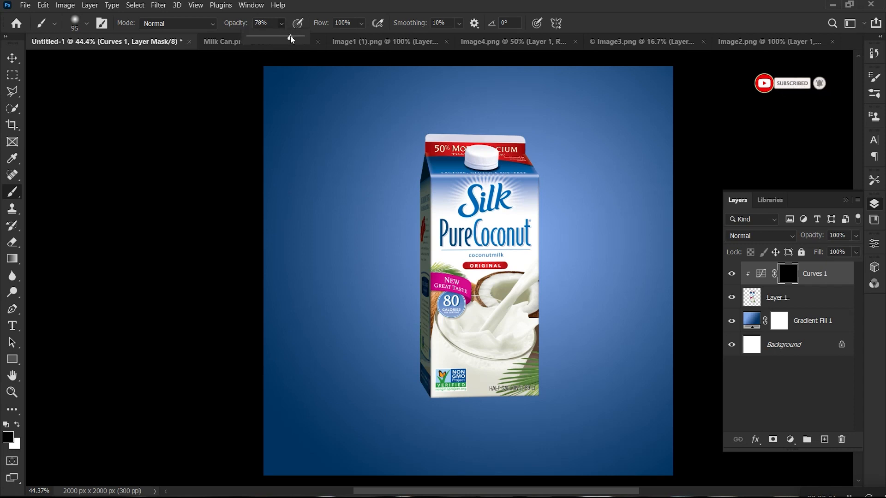
left_click(78, 19)
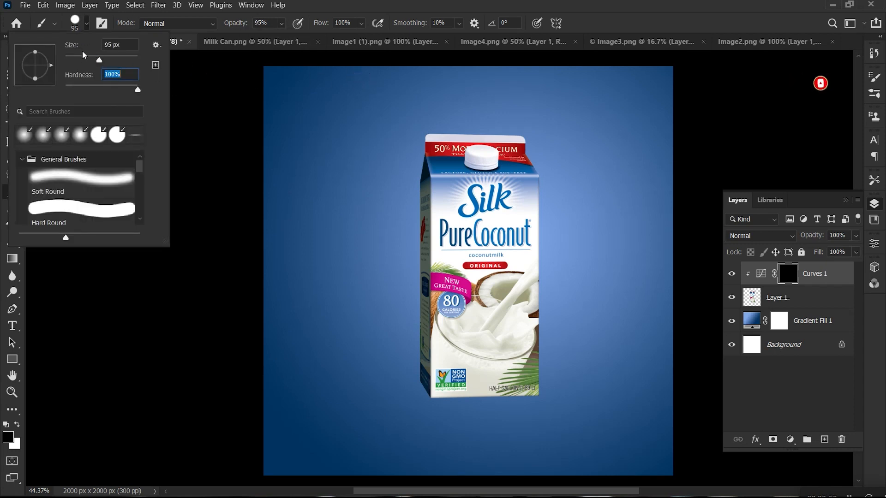
key("Return")
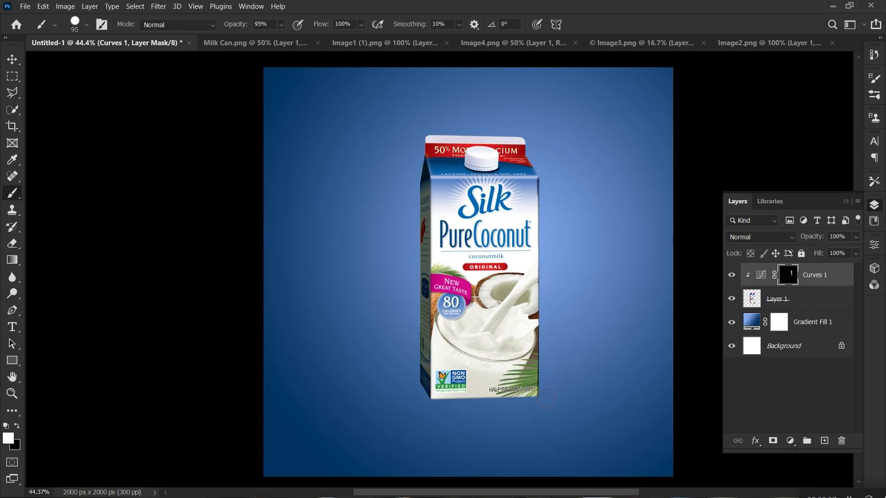
left_click_drag(413, 377, 504, 413)
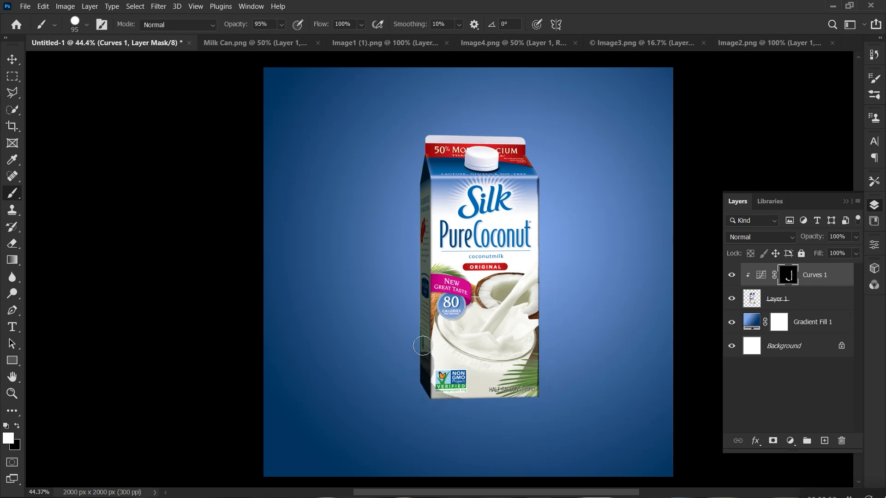
mouse_move(423, 346)
left_mouse_down()
mouse_move(424, 367)
mouse_move(420, 359)
left_mouse_up()
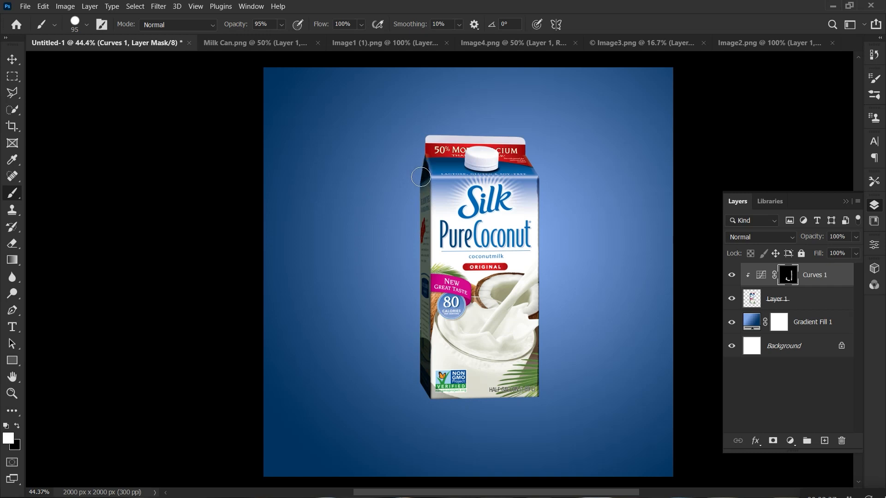
left_click_drag(420, 177, 418, 329)
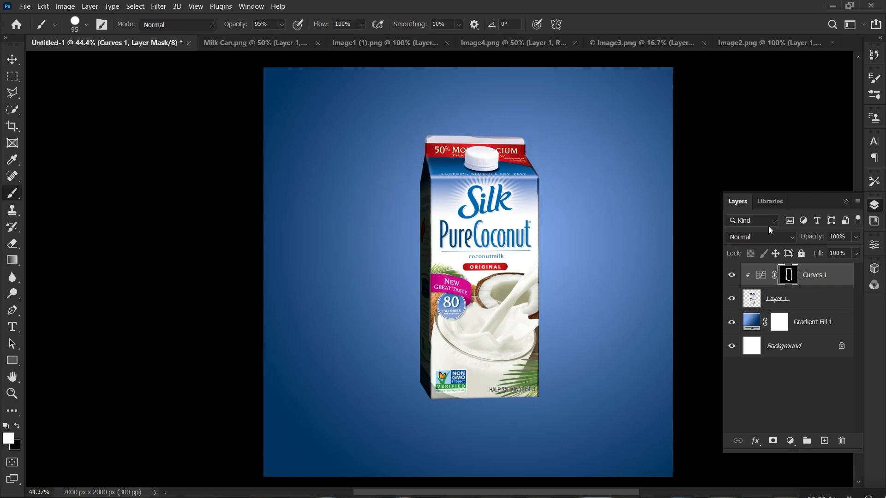
Add a second Curves adjustment clipped to the carton, lowering the white point to output 205 and input 153 to output 107.
left_click(791, 441)
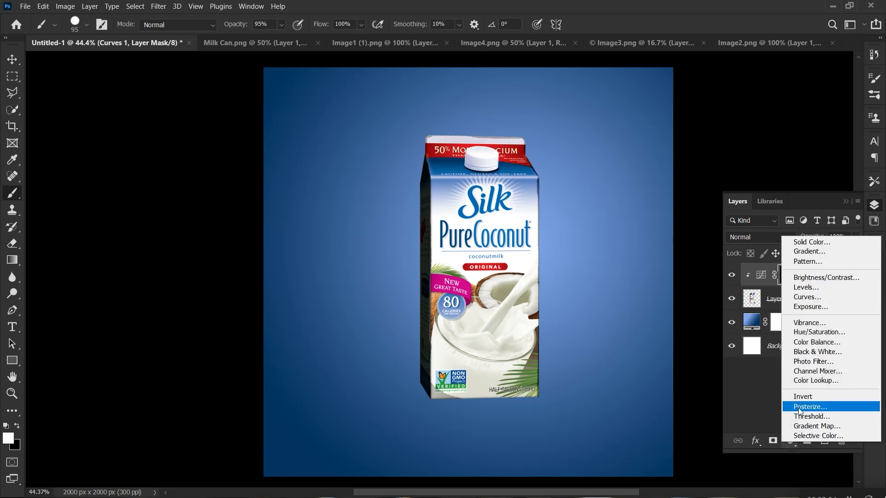
left_click(830, 300)
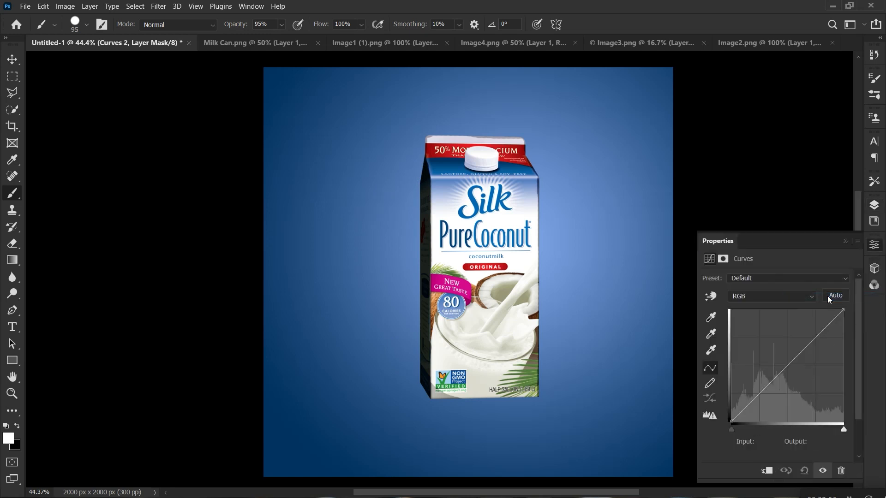
left_click_drag(844, 316, 843, 332)
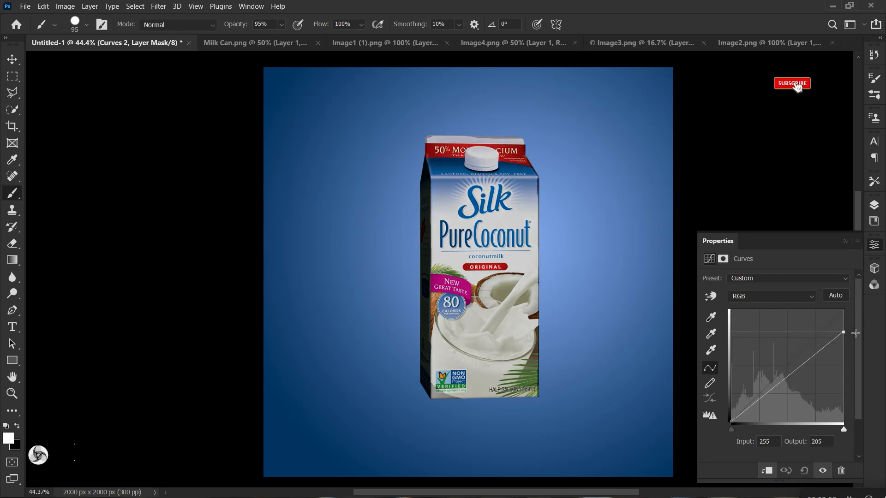
left_click_drag(803, 364, 799, 374)
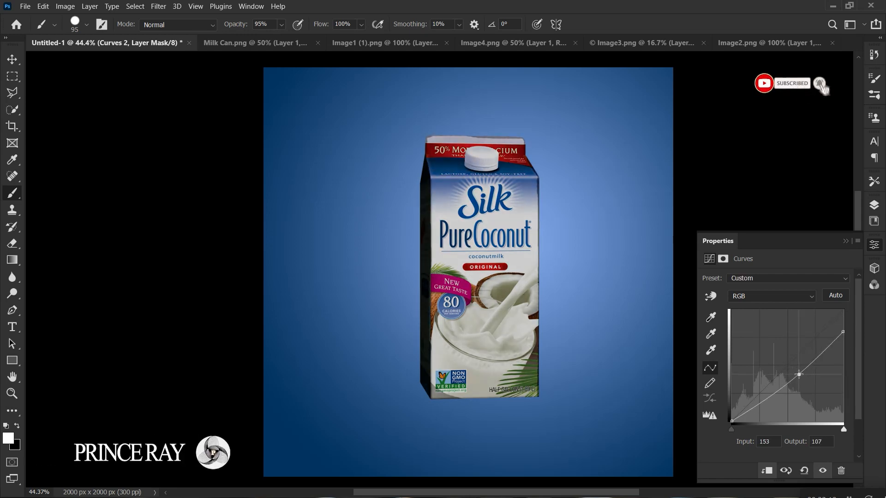
left_click(845, 241)
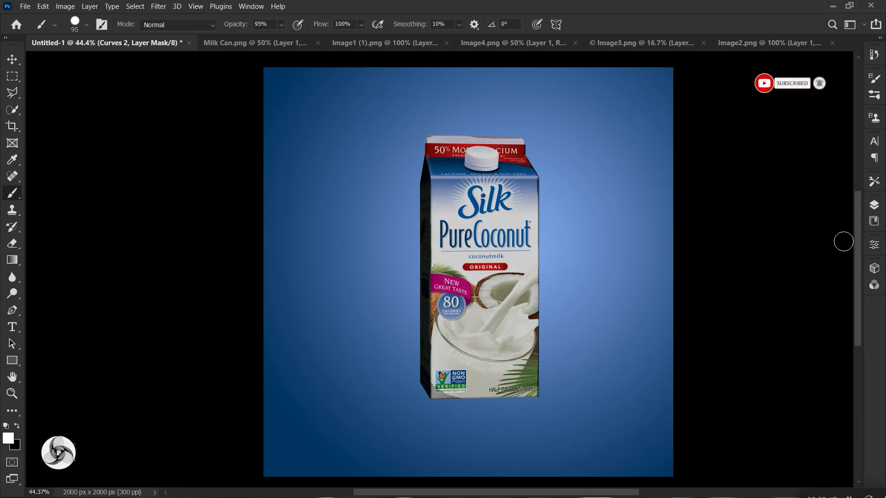
left_click(21, 56)
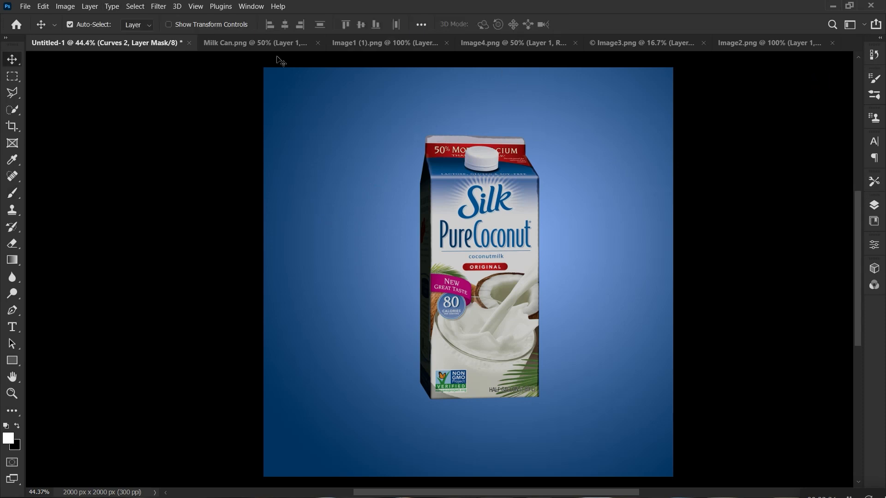
Bring the milk arm from Image1 (1).png into the ad beside the carton's right edge and move its layer below the carton layer.
left_click(361, 45)
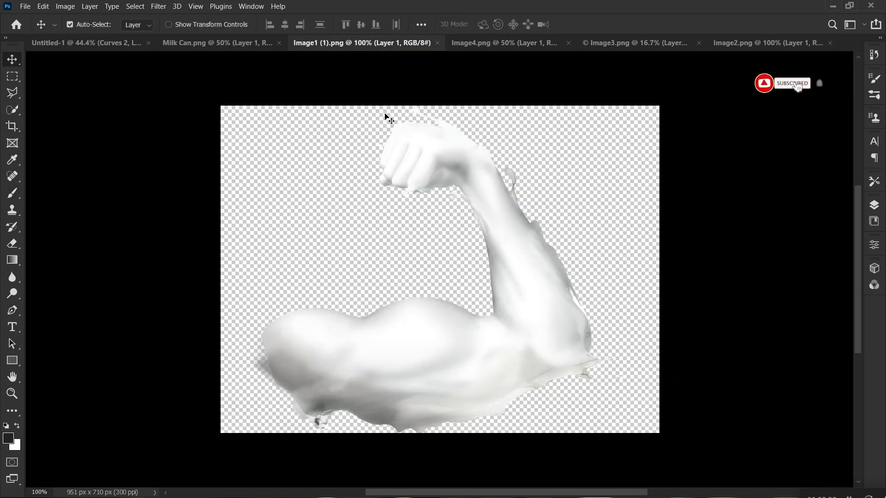
left_click_drag(449, 178, 580, 212)
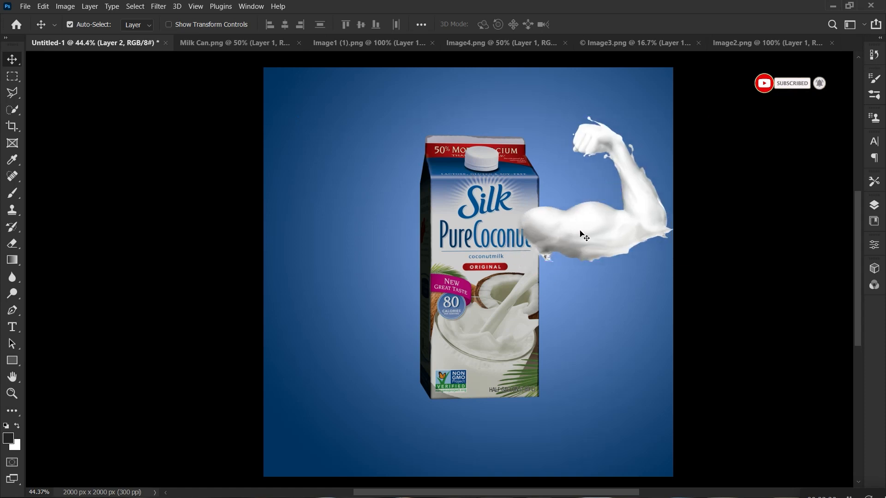
left_click(881, 208)
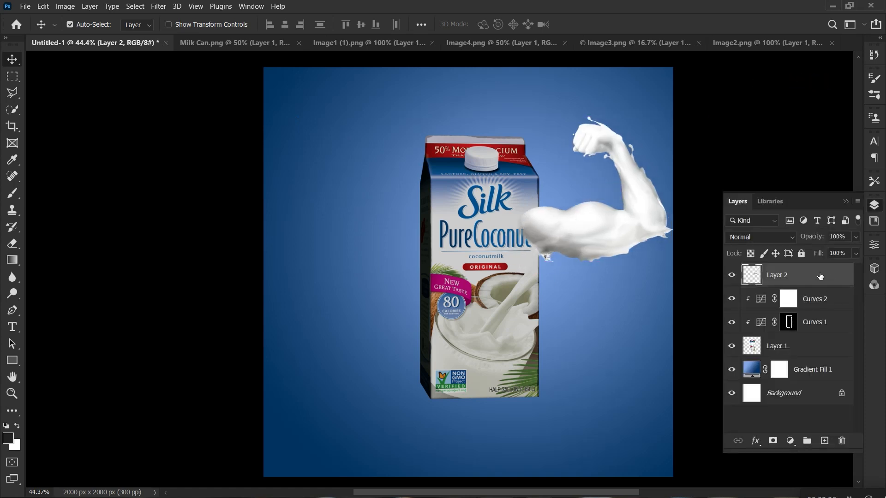
left_click_drag(819, 276, 819, 353)
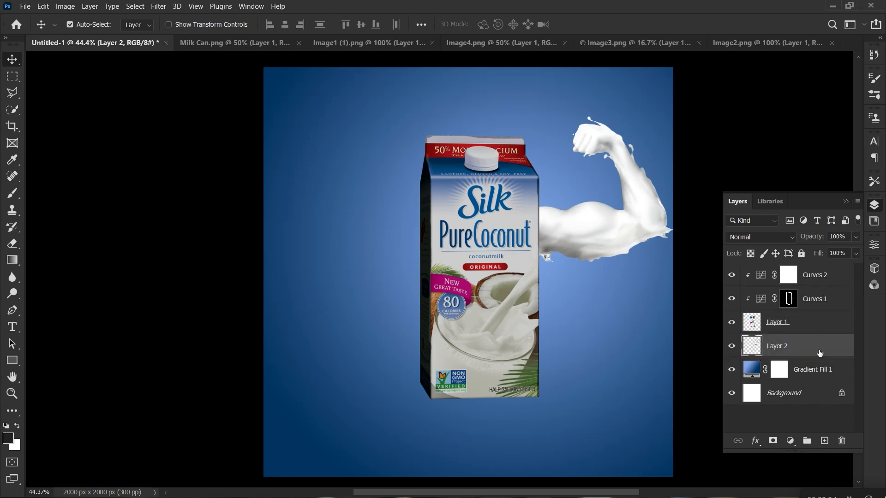
Group the carton layer together with its two clipped Curves adjustments.
left_click(826, 277)
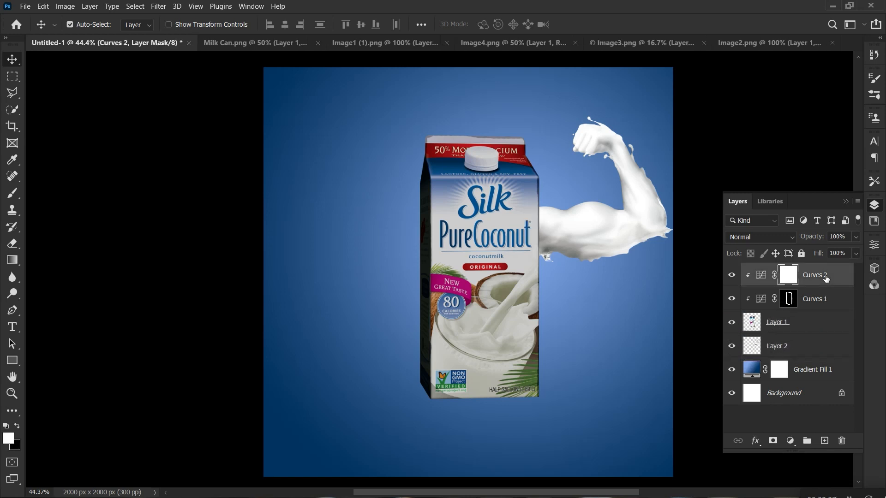
left_click(804, 326, "shift")
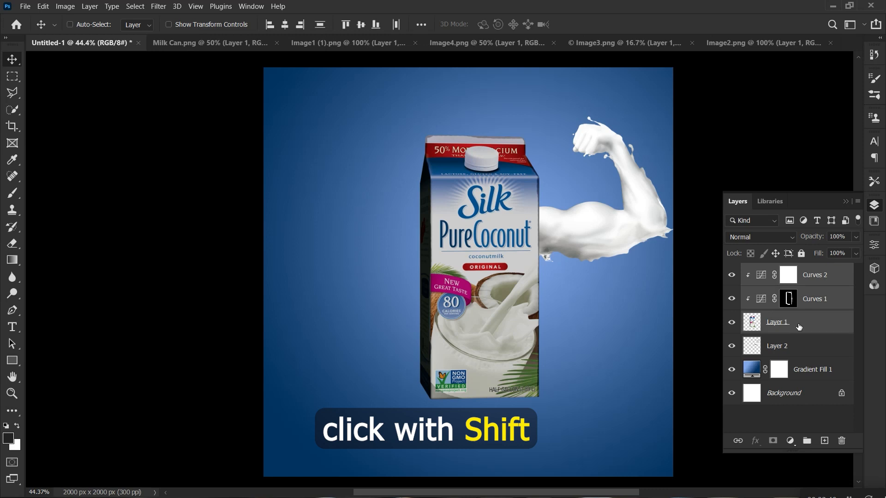
key("ctrl+g")
Unlock the Background layer and group it with the Gradient Fill 1 layer.
left_click(812, 315)
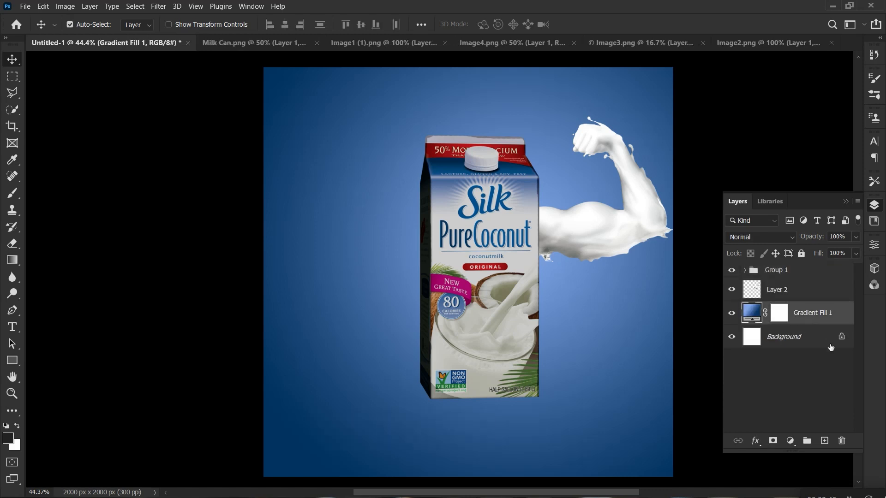
left_click(841, 336)
left_click(826, 320)
left_click(806, 339, "shift")
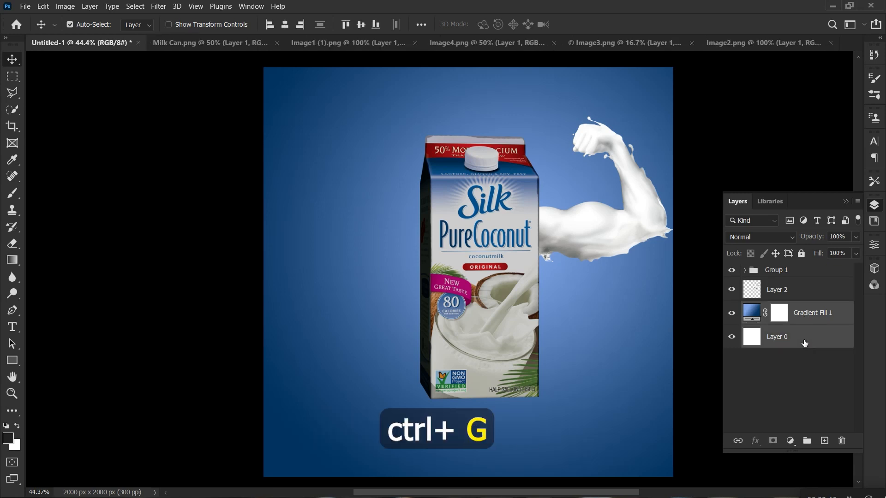
key("ctrl+g")
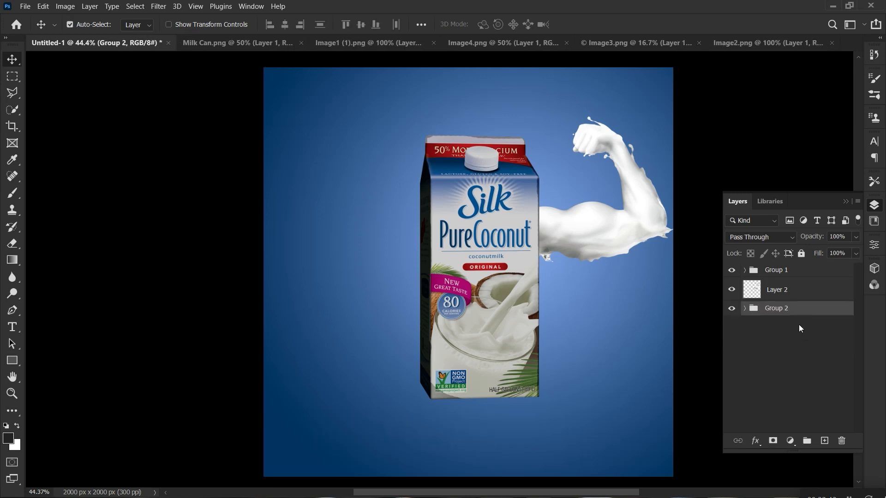
Duplicate the milk arm, flip the copy horizontally on the carton's left side, and move the right arm to align with it.
left_click(786, 294)
key("ctrl+j")
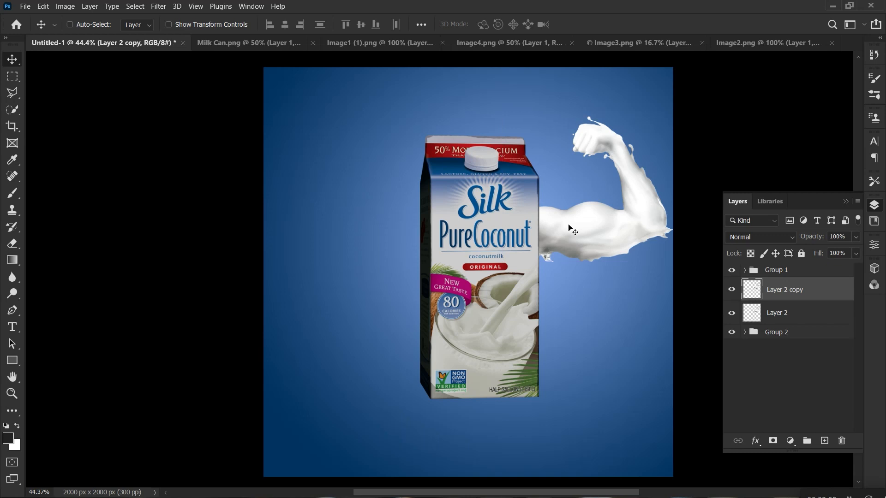
left_click_drag(573, 231, 355, 227)
key("ctrl+t")
right_click(363, 215)
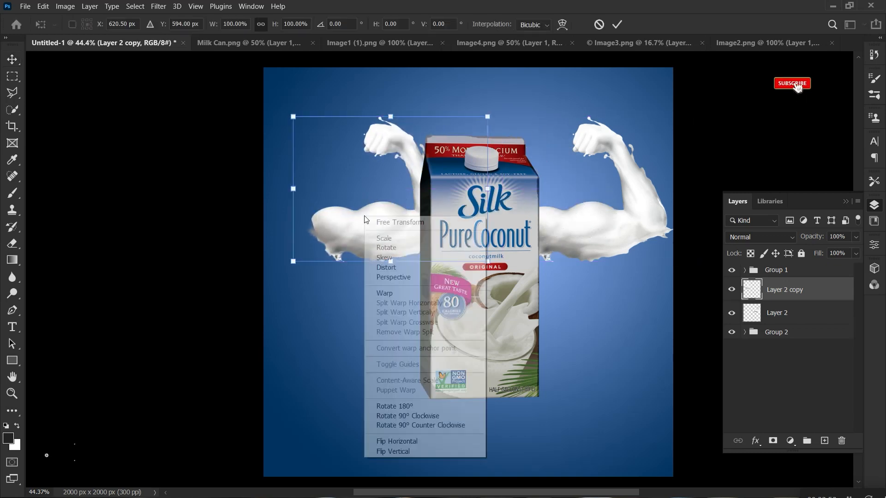
left_click(397, 444)
left_click_drag(401, 240, 384, 224)
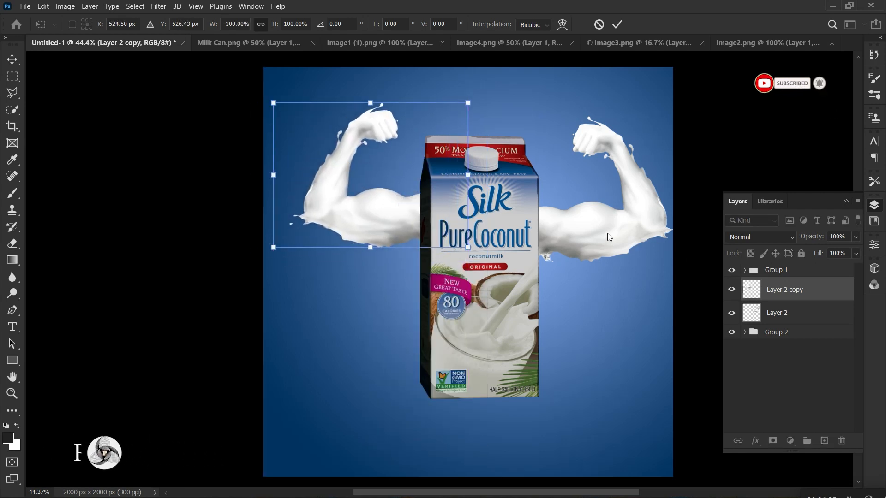
key("Return")
left_click_drag(601, 228, 585, 220)
left_click(406, 215)
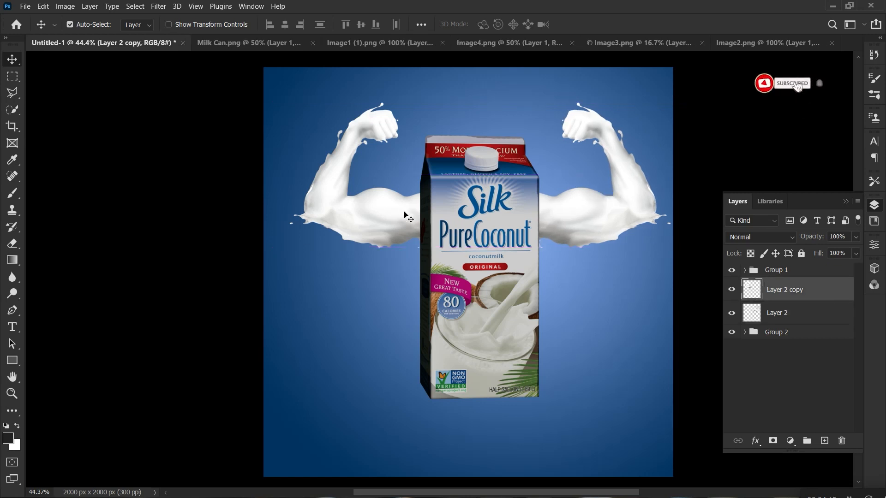
Add a layer mask to the carton group, load the left arm's pixels as a selection, and make the group mask active.
left_click(793, 271)
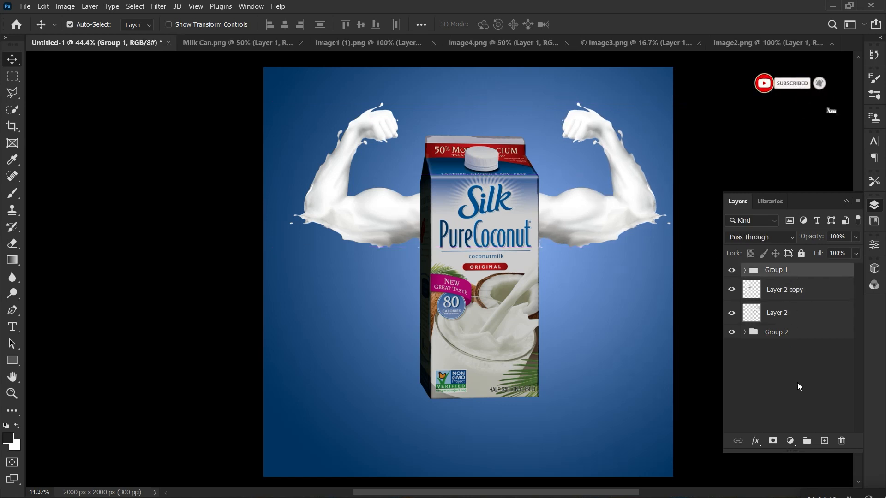
left_click(773, 441)
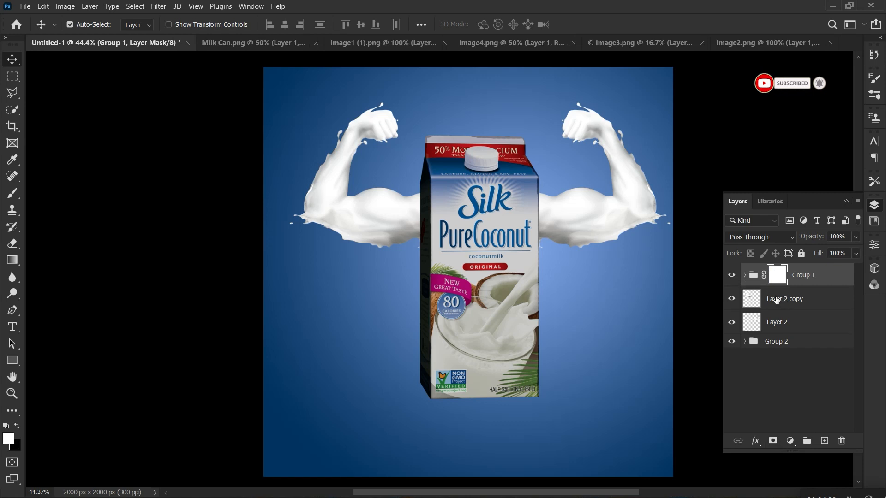
right_click(752, 299)
left_click(767, 97)
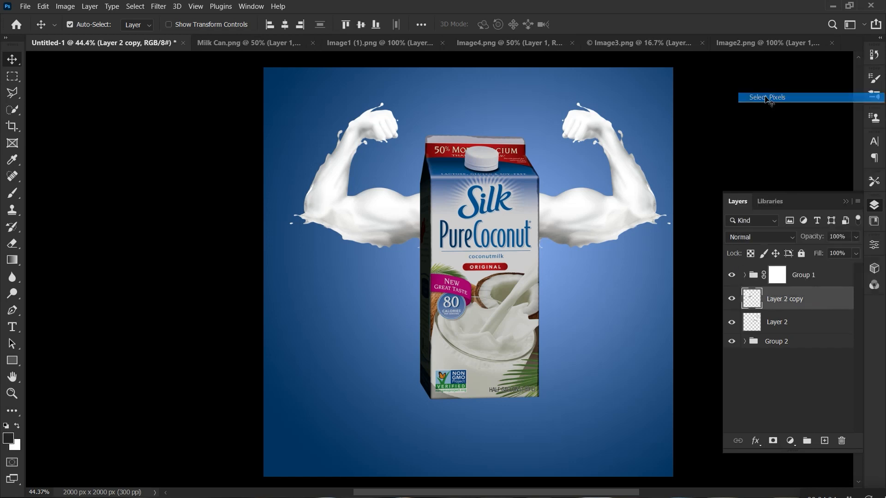
left_click(778, 275)
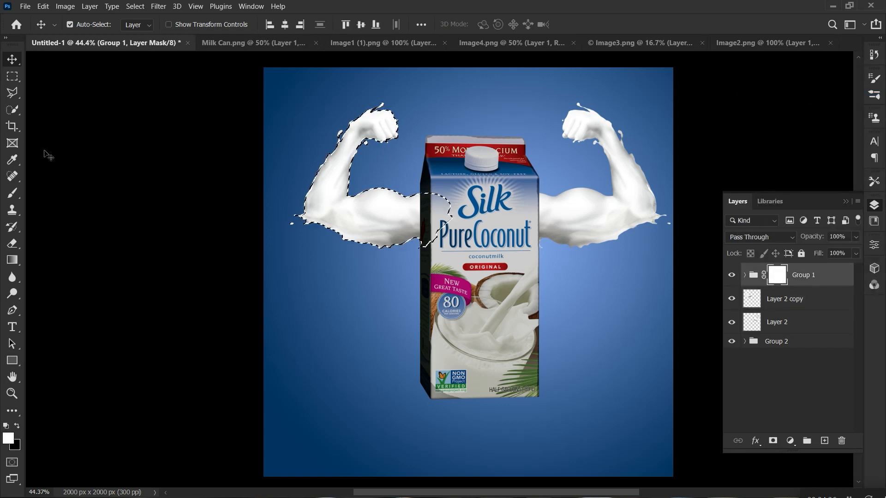
Paint black on the carton group's mask inside the selection with a 95 px brush so the left arm overlaps the carton's side face.
key("b")
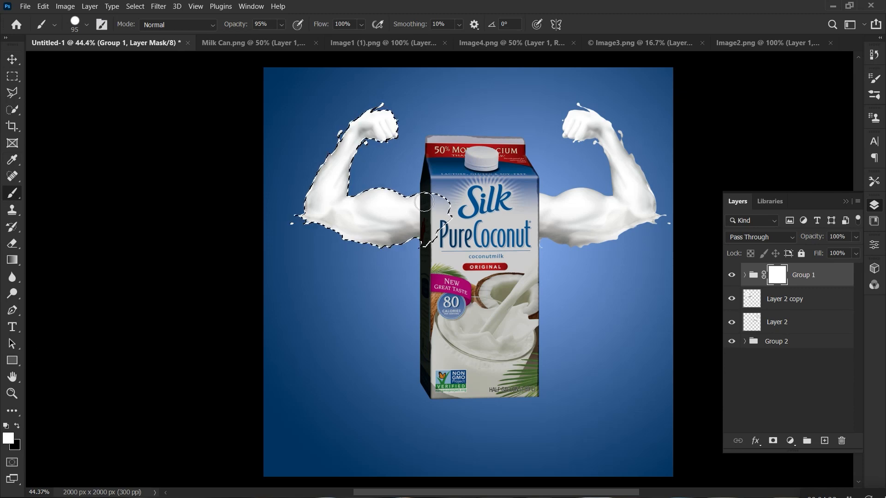
key("x")
scroll(424, 209, "up", 3, "alt")
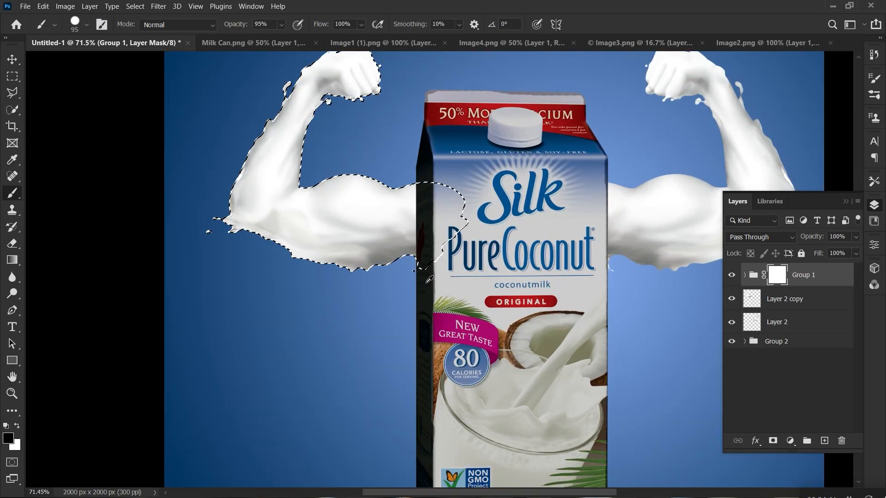
scroll(429, 279, "up", 2, "alt")
scroll(416, 277, "up", 1)
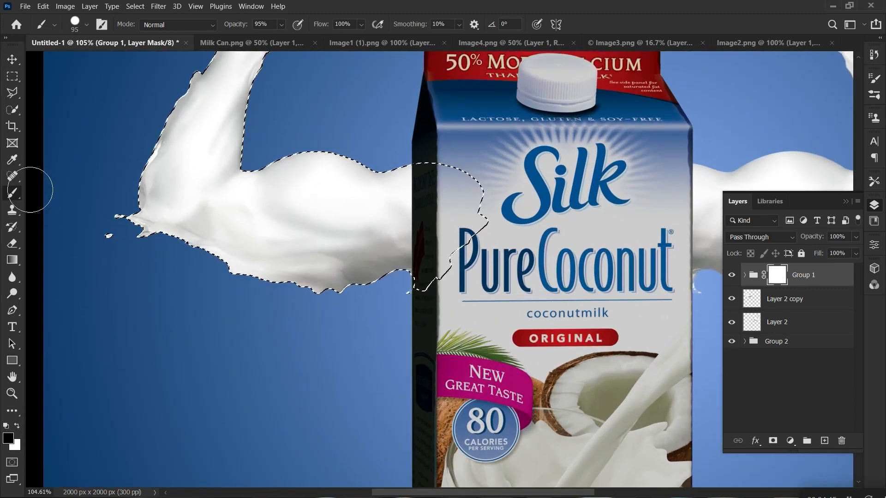
left_click(401, 189)
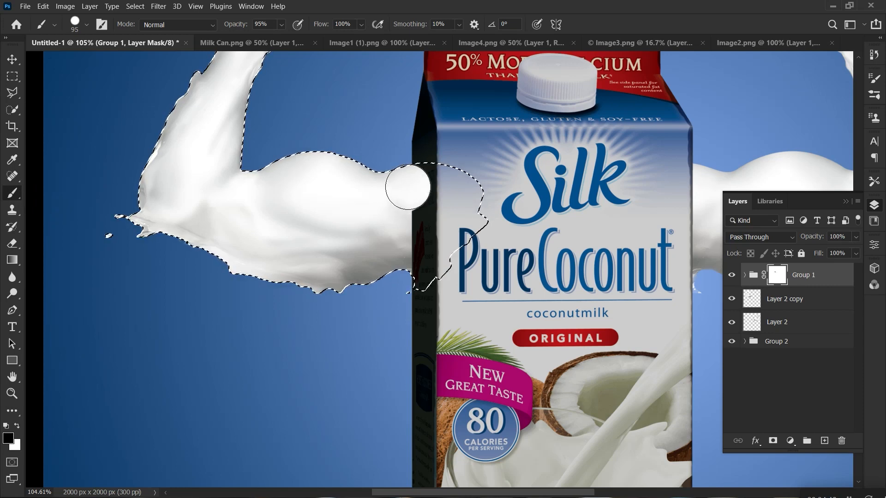
mouse_move(408, 187)
left_mouse_down()
mouse_move(390, 258)
mouse_move(400, 259)
mouse_move(403, 216)
left_mouse_up()
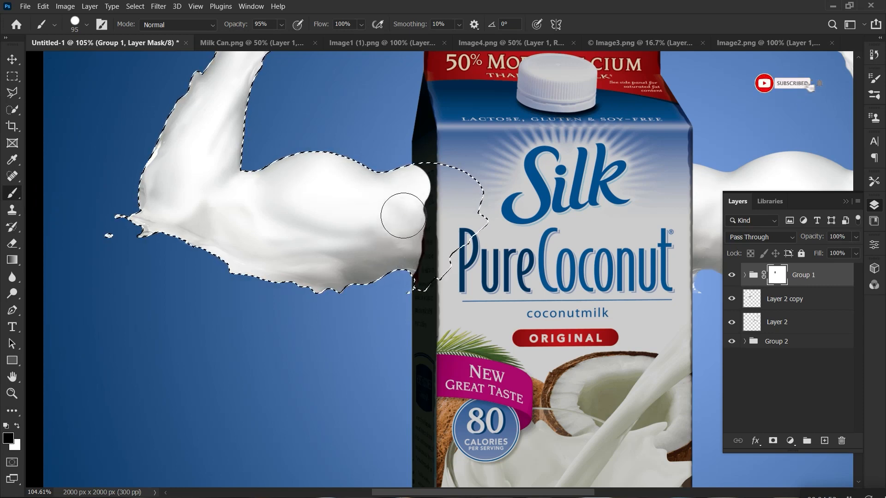
Refine the carton group's mask along the left arm's joint with a 95 px brush at 100% opacity and hardness, and clear the selection.
left_click(281, 24)
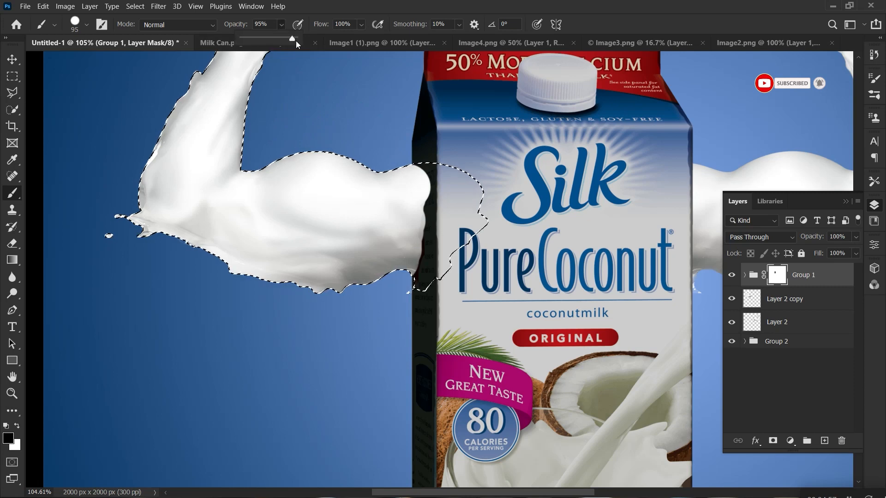
left_click_drag(296, 40, 304, 40)
left_click(87, 24)
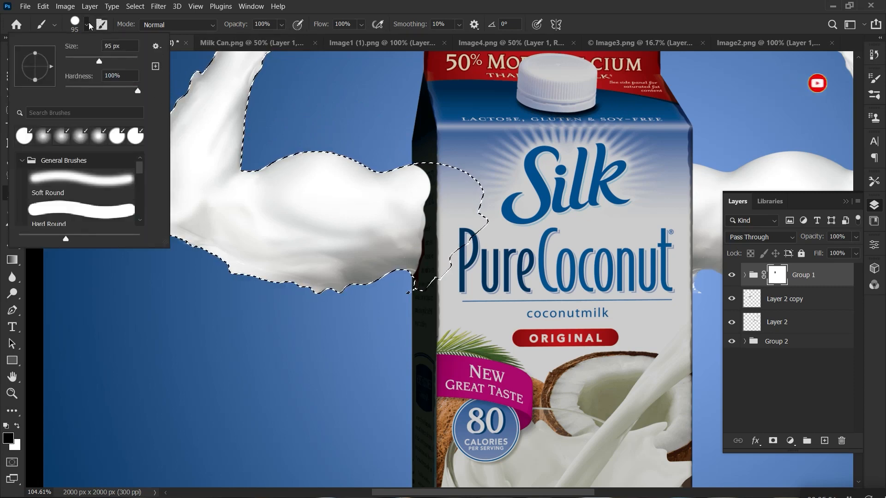
key("x")
key("Escape")
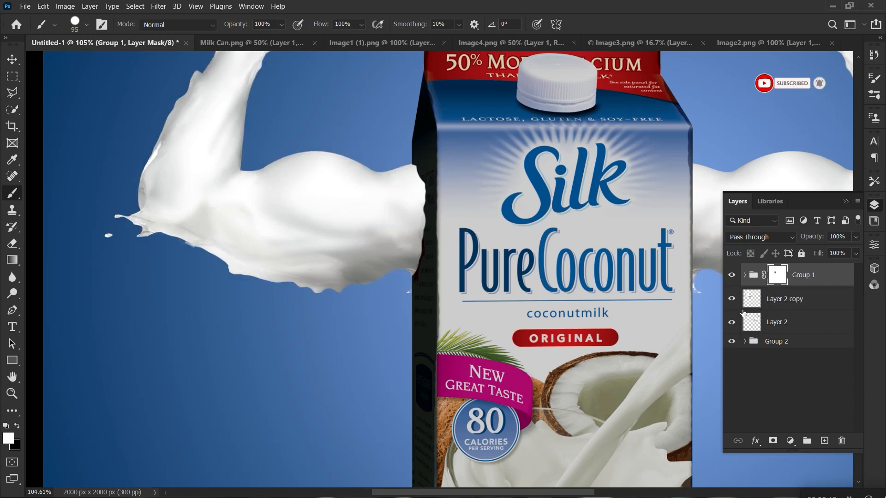
key("x")
Paint a soft dark shadow on the left arm's layer where it meets the carton, using a 95 px brush at 0% hardness.
left_click(780, 301)
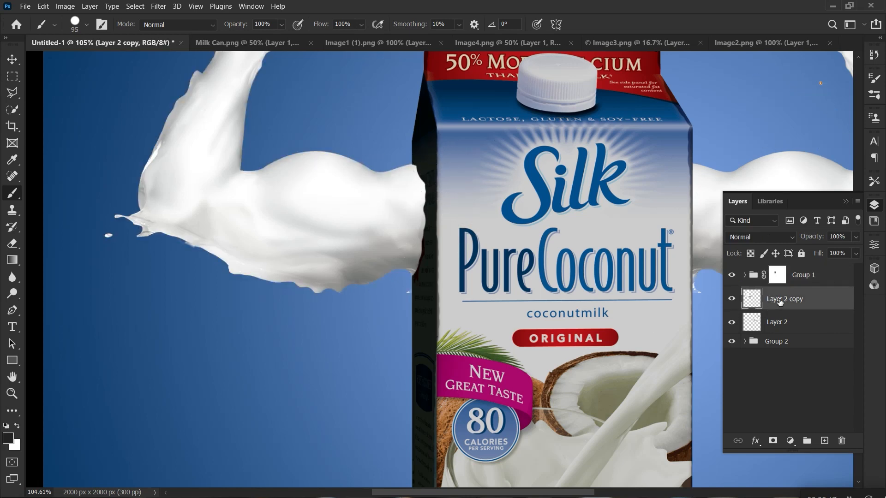
left_click(87, 25)
left_click_drag(119, 90, 48, 84)
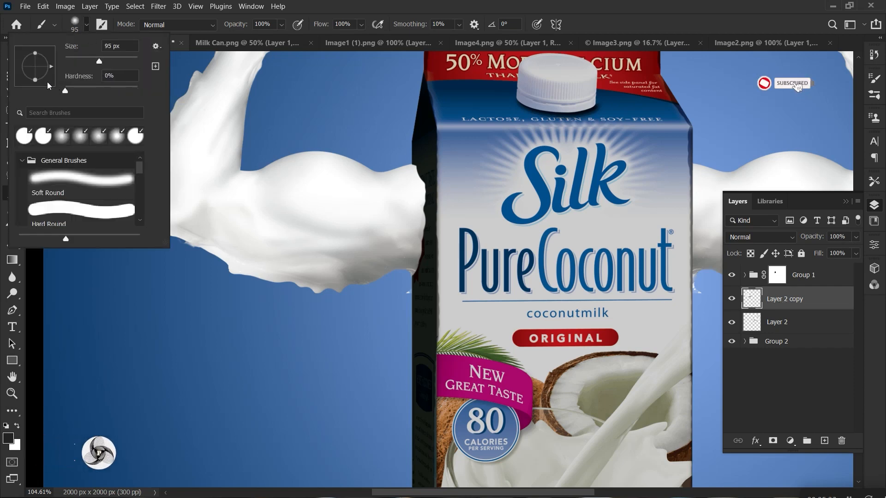
left_click(87, 24)
mouse_move(427, 162)
left_mouse_down()
mouse_move(441, 205)
mouse_move(430, 281)
mouse_move(441, 192)
left_mouse_up()
scroll(562, 262, "right", 5)
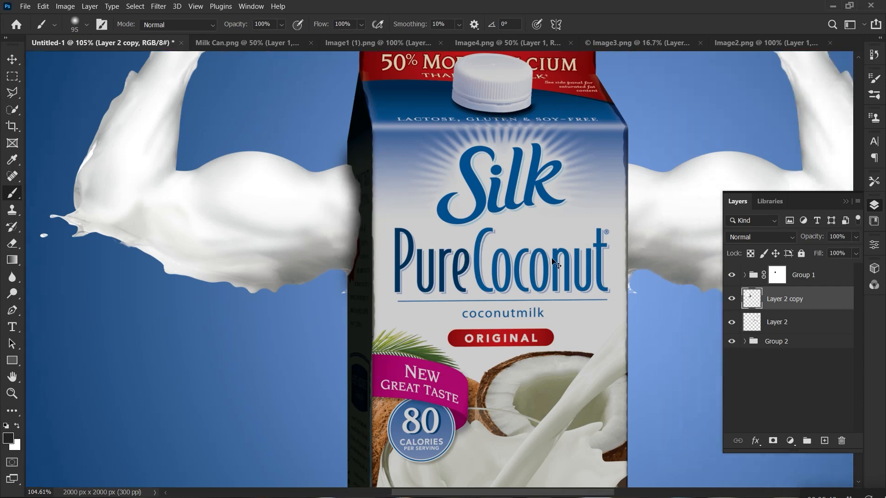
scroll(565, 280, "down", 2)
scroll(564, 280, "down", 2)
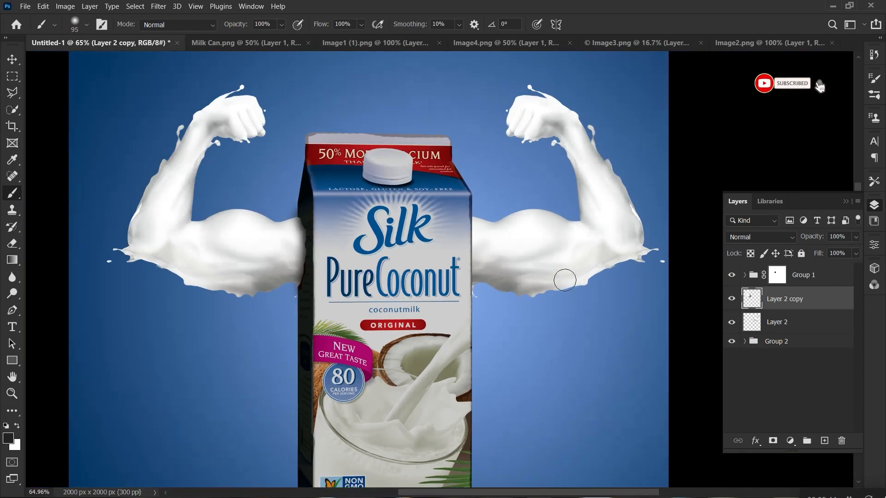
Add a Curves adjustment clipped to the left arm, pulling the midtones down slightly and lowering the white point to output 201.
left_click(788, 442)
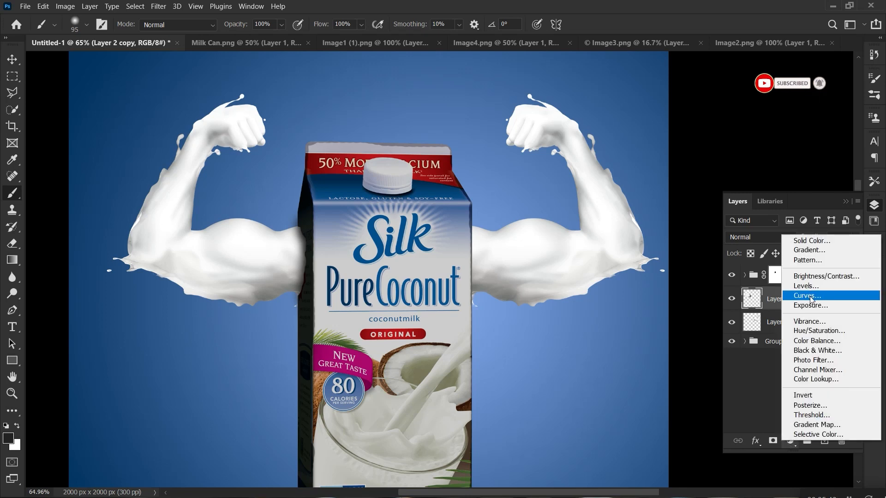
left_click(796, 298)
mouse_move(783, 371)
left_mouse_down()
mouse_move(805, 392)
mouse_move(791, 368)
left_mouse_up()
mouse_move(843, 310)
left_mouse_down()
mouse_move(855, 344)
mouse_move(854, 323)
left_mouse_up()
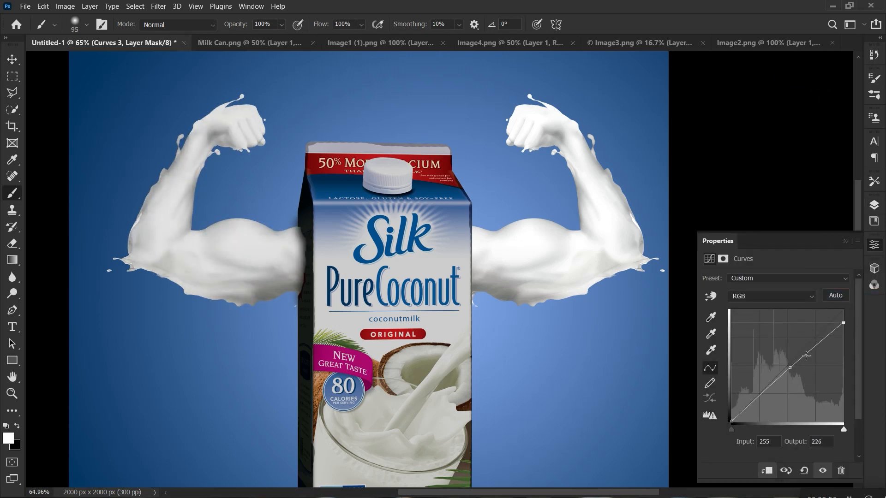
left_click_drag(793, 370, 795, 372)
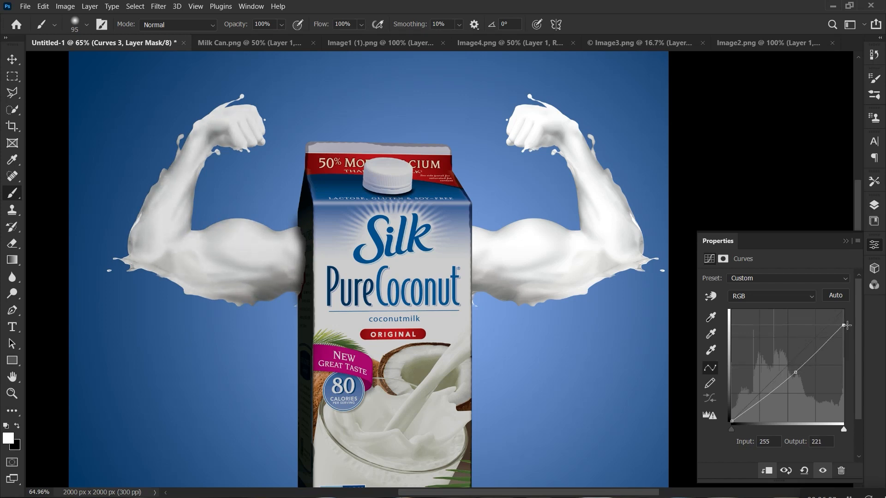
left_click_drag(847, 325, 854, 333)
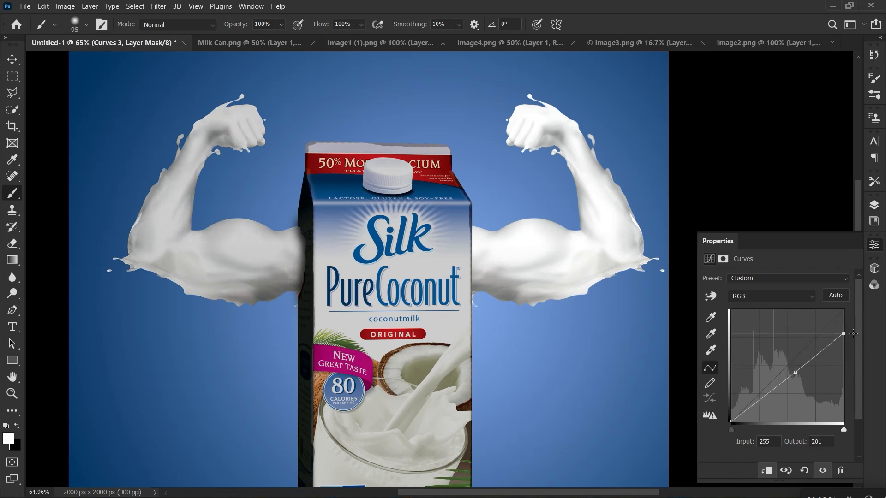
left_click(843, 240)
Paint black on the left arm's Curves mask with a soft 95 px brush at 65% opacity, restoring highlights on the fist, biceps and underside.
left_click(875, 205)
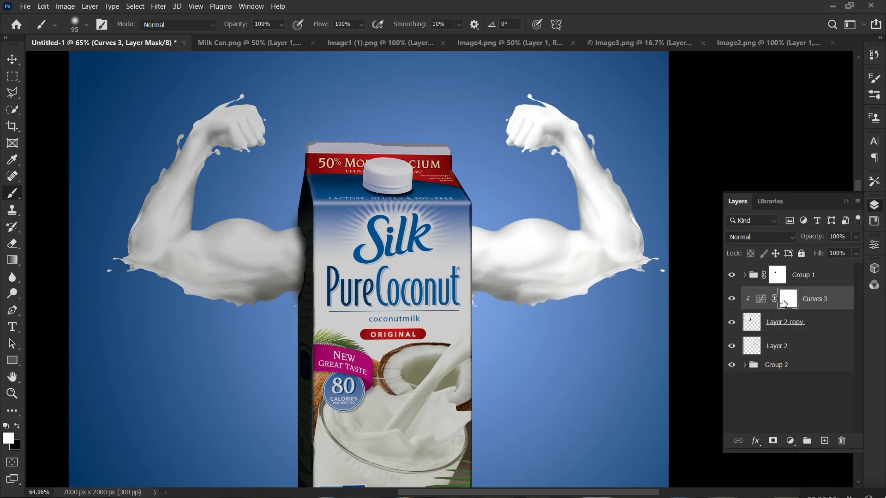
left_click(17, 427)
left_click(281, 25)
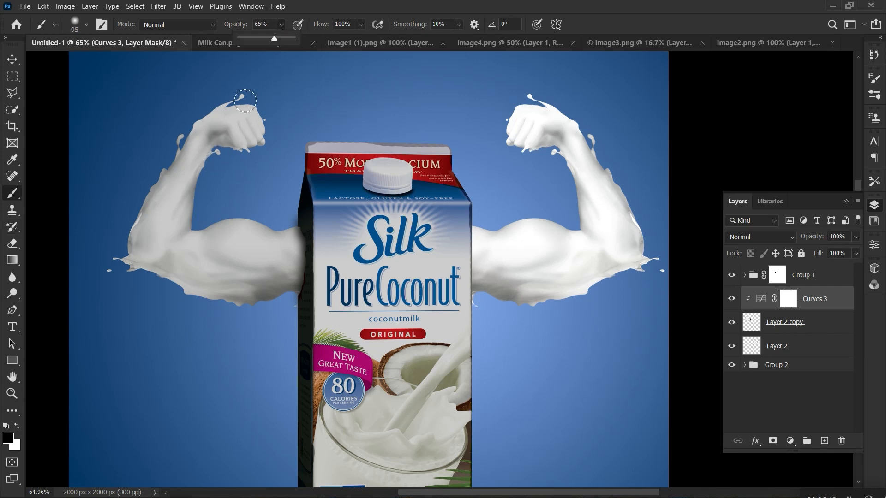
mouse_move(254, 155)
left_mouse_down()
mouse_move(212, 160)
mouse_move(200, 204)
mouse_move(194, 186)
mouse_move(194, 232)
mouse_move(304, 224)
mouse_move(226, 219)
mouse_move(279, 222)
mouse_move(238, 229)
mouse_move(299, 230)
left_mouse_up()
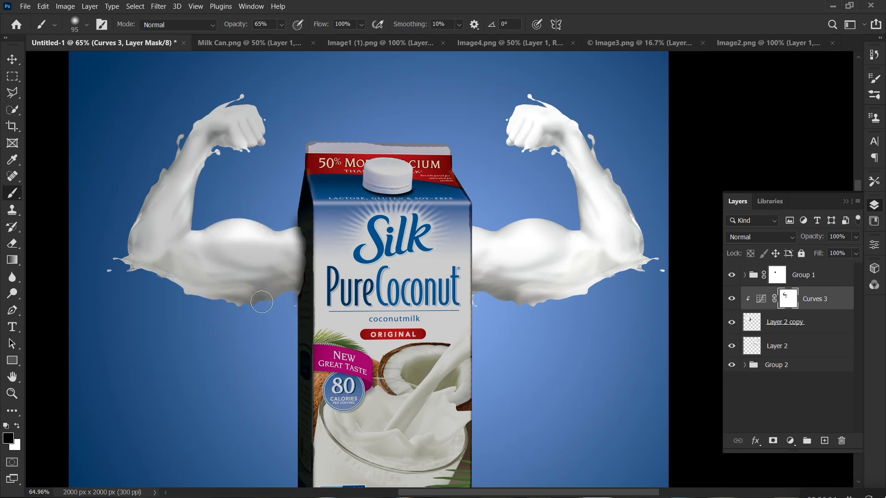
mouse_move(262, 303)
left_mouse_down()
mouse_move(216, 304)
mouse_move(155, 285)
mouse_move(157, 278)
mouse_move(208, 296)
left_mouse_up()
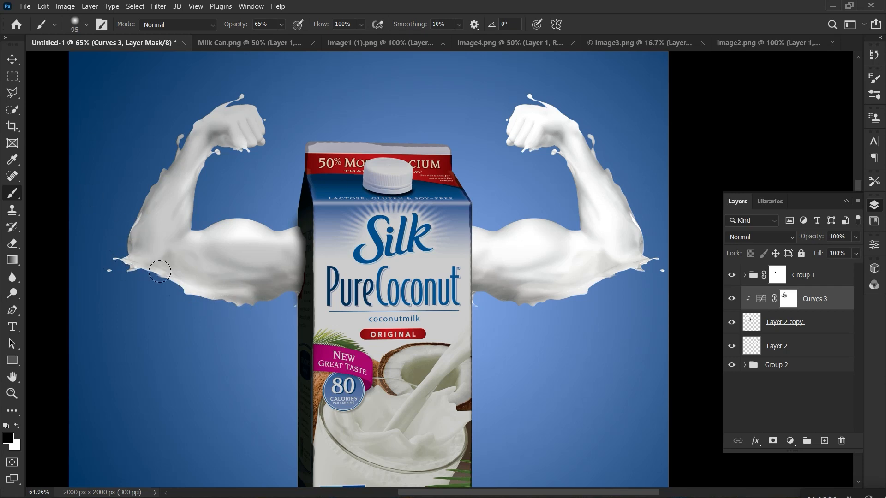
Paint black on the left arm's Curves mask along the elbow and lower edge with a 125 px brush at 85% hardness.
left_click(87, 24)
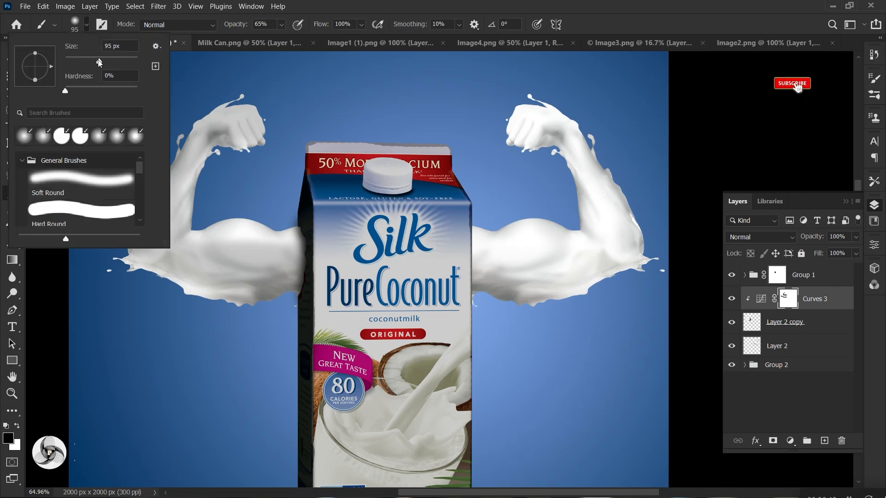
left_click_drag(65, 91, 128, 92)
left_click(86, 25)
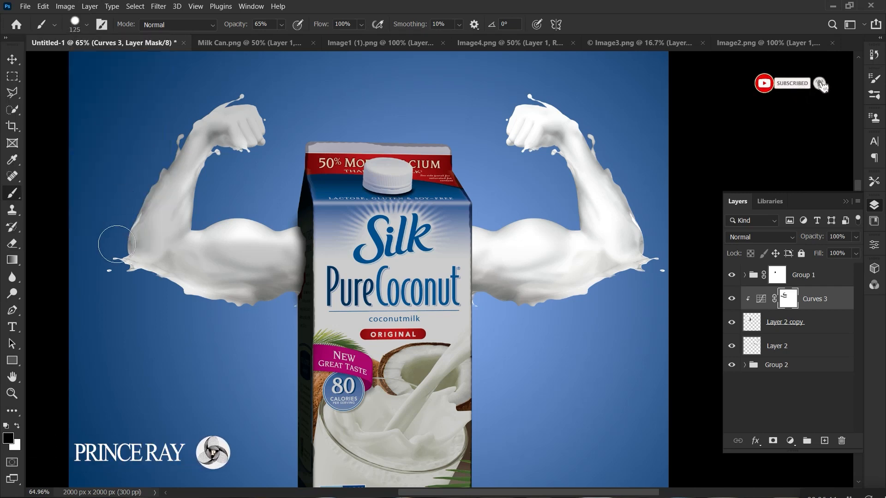
mouse_move(125, 254)
left_mouse_down()
mouse_move(128, 265)
mouse_move(186, 298)
left_mouse_up()
Lower the 125 px brush's hardness and brighten the left forearm's outer edge and the top of the biceps on the Curves mask.
left_click(86, 24)
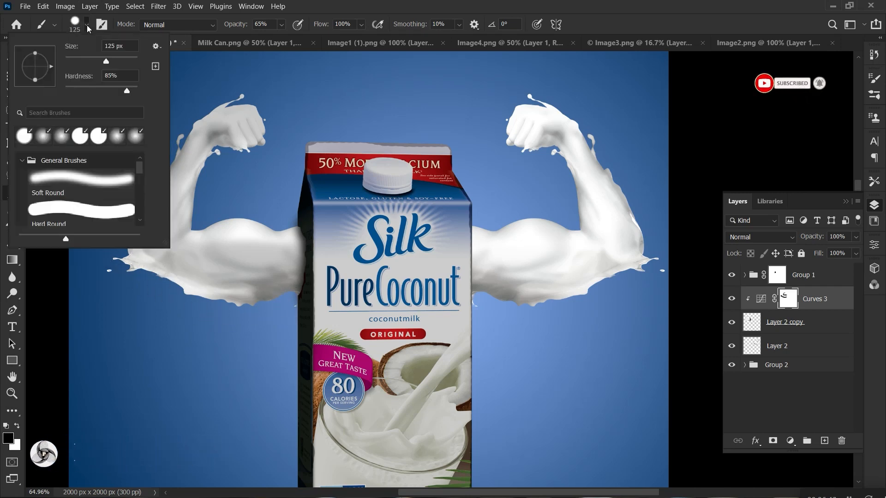
left_click_drag(128, 91, 87, 91)
left_click(86, 25)
left_click_drag(134, 198, 122, 236)
mouse_move(153, 168)
left_mouse_down()
mouse_move(189, 124)
mouse_move(234, 98)
mouse_move(274, 103)
mouse_move(266, 148)
mouse_move(233, 155)
mouse_move(209, 180)
mouse_move(205, 213)
mouse_move(287, 229)
left_mouse_up()
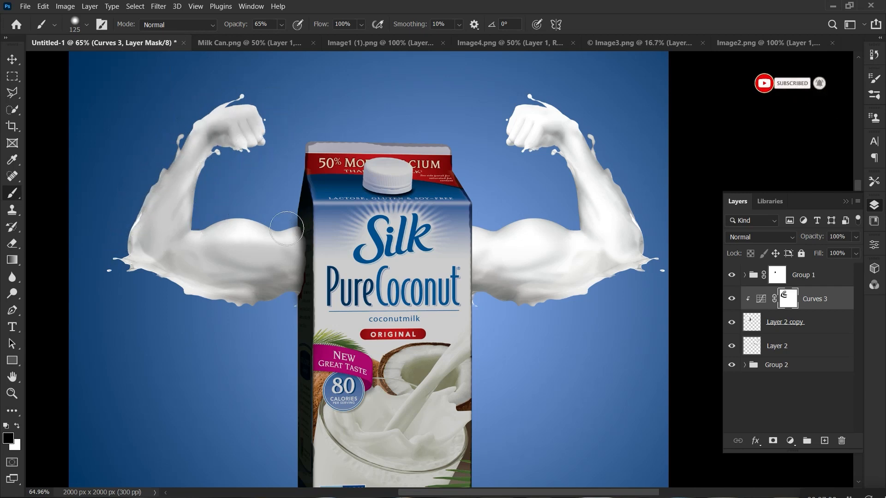
scroll(424, 209, "down", 4)
scroll(425, 209, "up", 3)
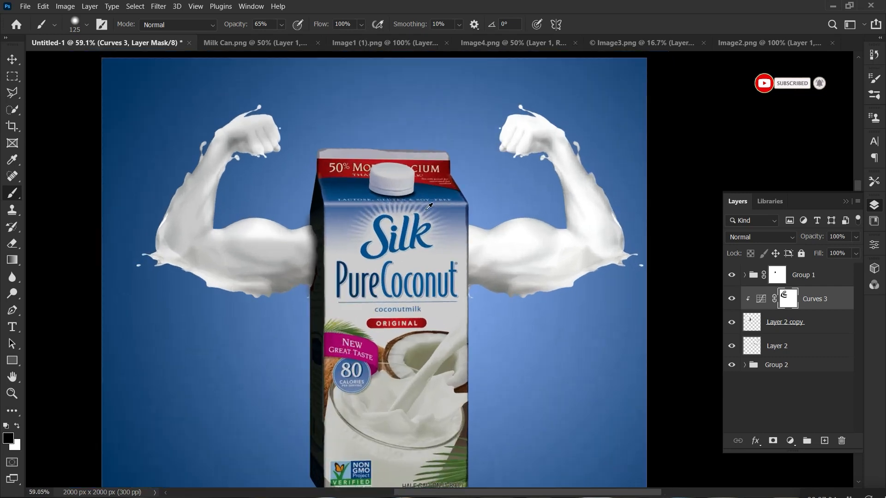
Add a Curves adjustment clipped to the right arm, lowering the white point and pulling the midtones from input 136 to output 98.
key("v")
left_click(794, 353)
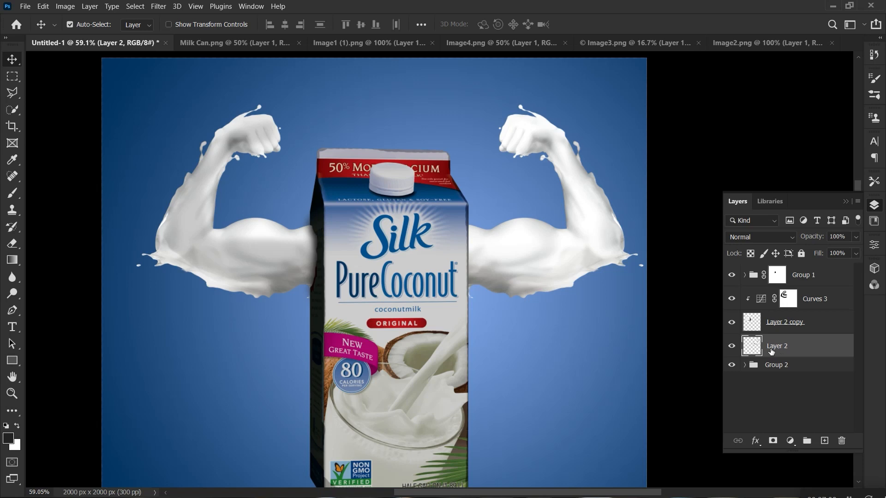
left_click(790, 440)
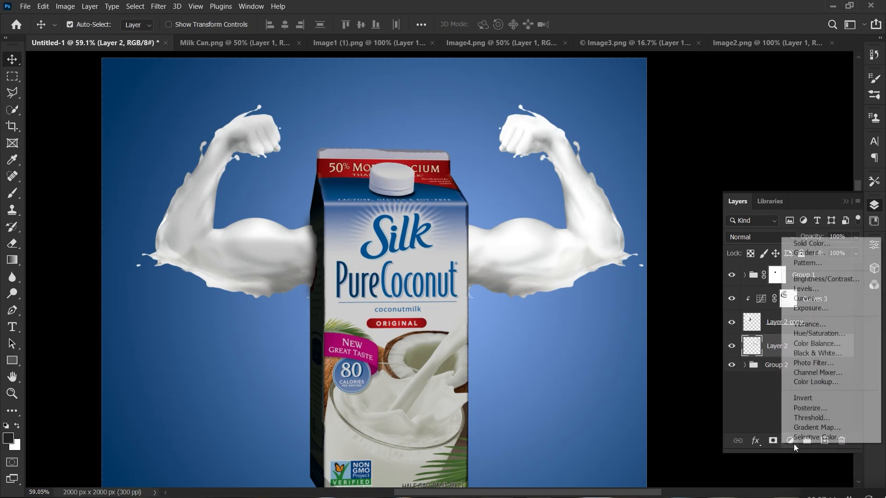
left_click(807, 299)
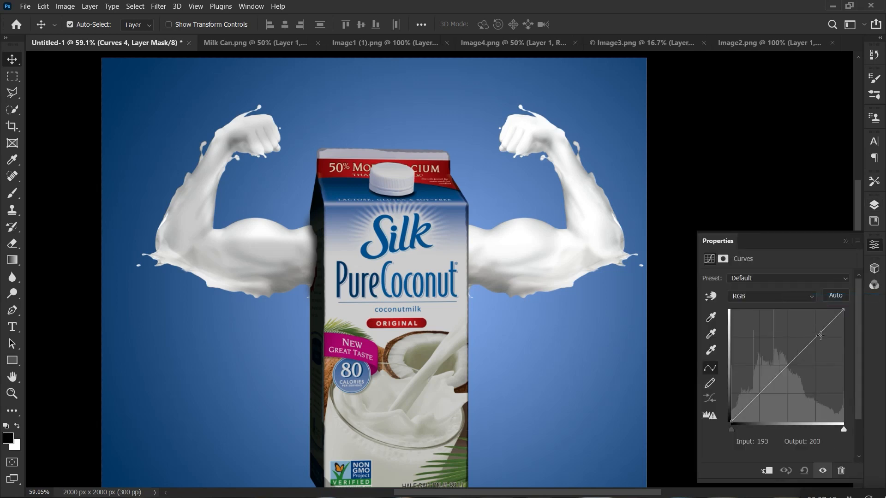
left_click_drag(839, 314, 844, 333)
left_click_drag(795, 372, 795, 379)
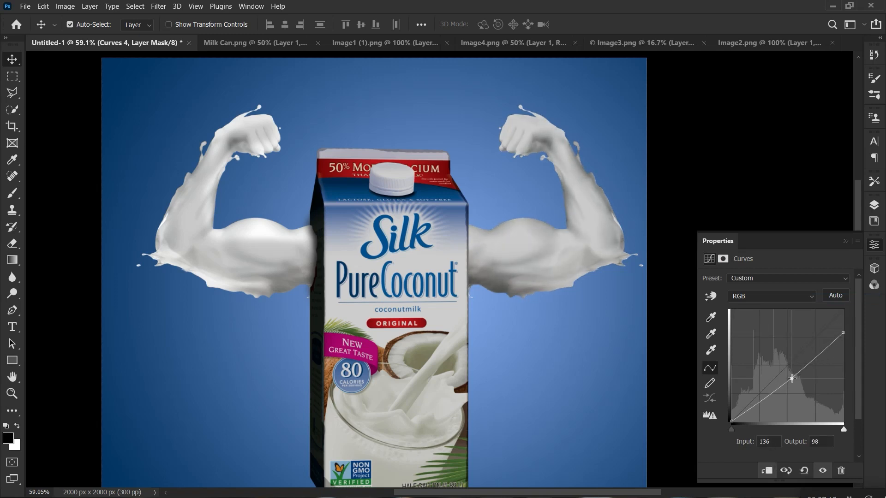
left_click(846, 241)
Paint black on the right arm's Curves mask with a soft 125 px brush at 65% opacity, restoring highlights along its upper and lower edges.
left_click(874, 205)
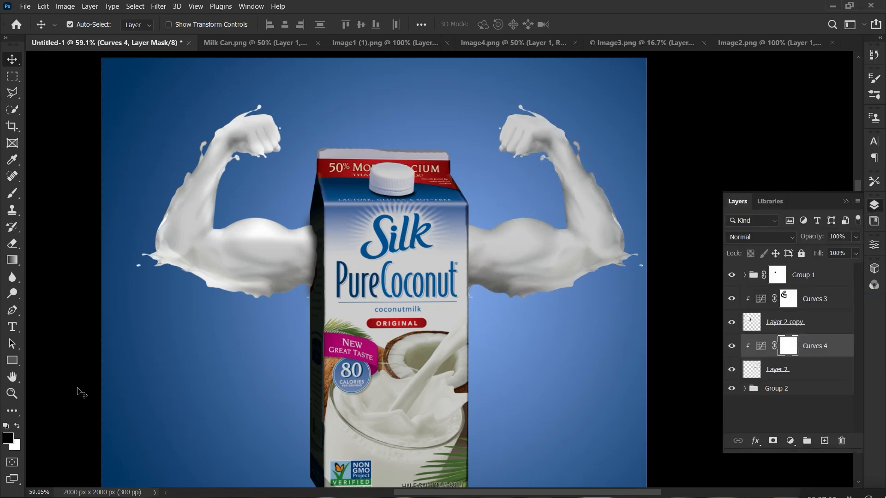
left_click(13, 193)
mouse_move(480, 218)
left_mouse_down()
mouse_move(496, 224)
mouse_move(559, 216)
mouse_move(479, 226)
left_mouse_up()
mouse_move(563, 210)
left_mouse_down()
mouse_move(503, 120)
mouse_move(587, 140)
mouse_move(612, 198)
mouse_move(616, 259)
mouse_move(521, 293)
mouse_move(540, 297)
left_mouse_up()
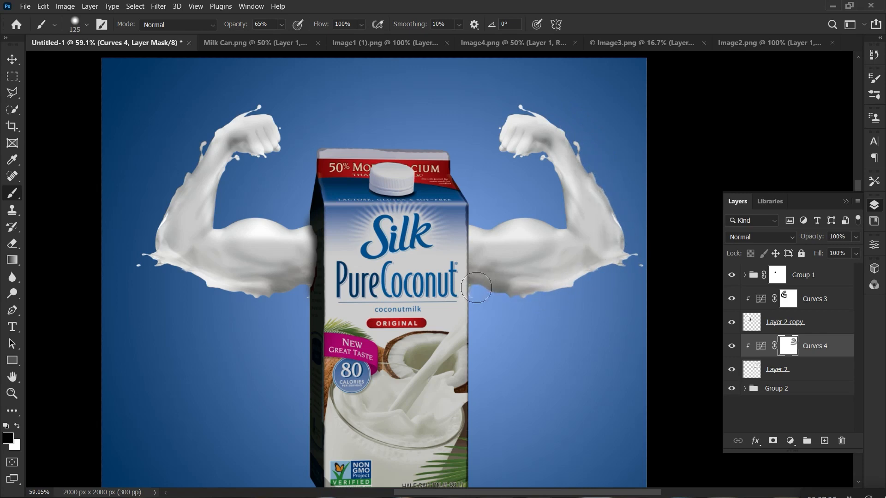
mouse_move(477, 287)
left_mouse_down()
mouse_move(560, 300)
mouse_move(621, 258)
left_mouse_up()
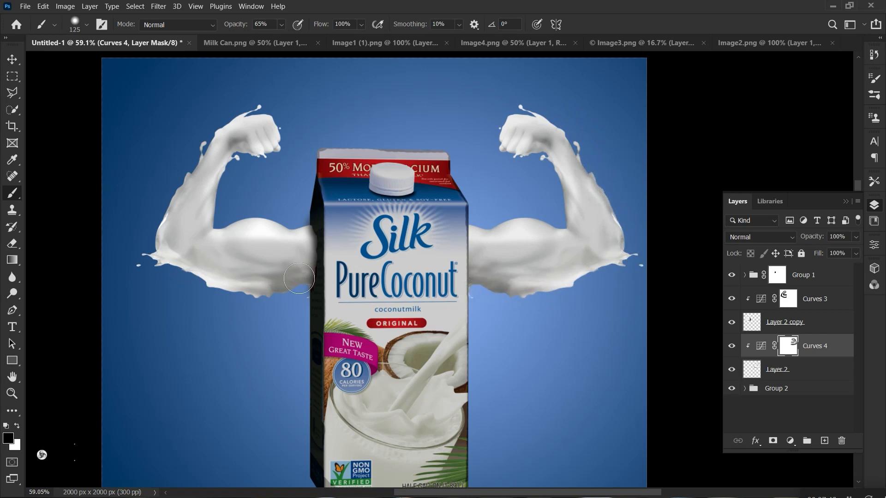
Touch up the Curves 3 and Curves 4 masks with a few more soft black strokes over both arms.
mouse_move(299, 279)
left_mouse_down()
mouse_move(277, 284)
mouse_move(162, 253)
left_mouse_up()
left_click(789, 299)
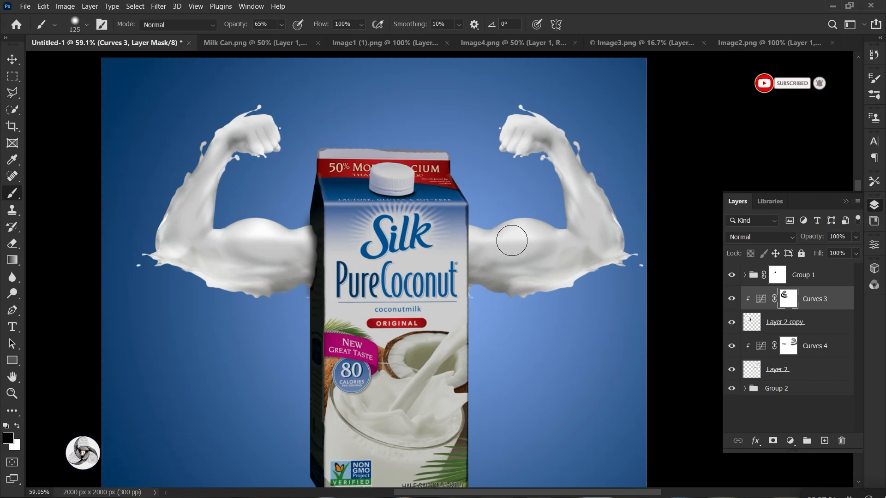
scroll(511, 237, "down", 3)
left_click_drag(506, 203, 491, 190)
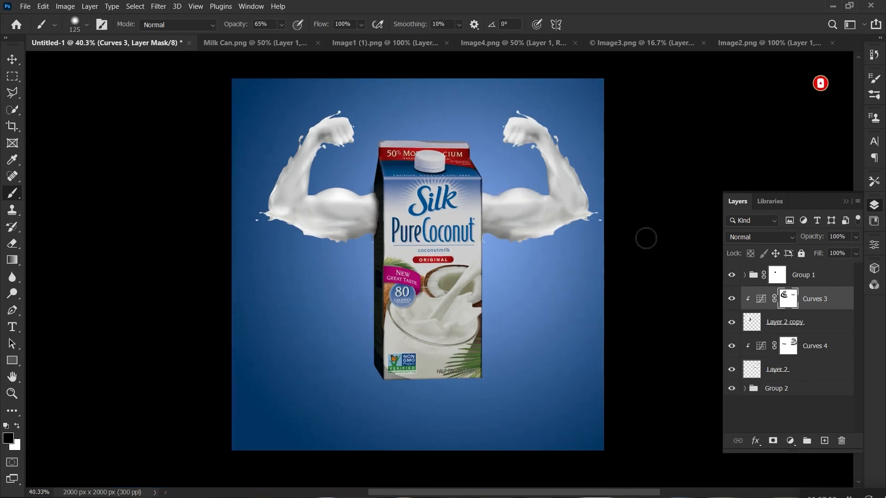
left_click(788, 346)
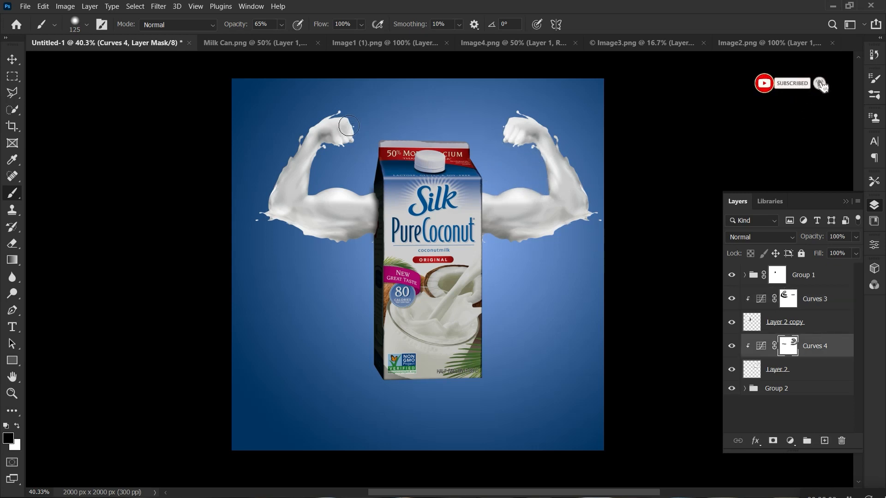
left_click(773, 297)
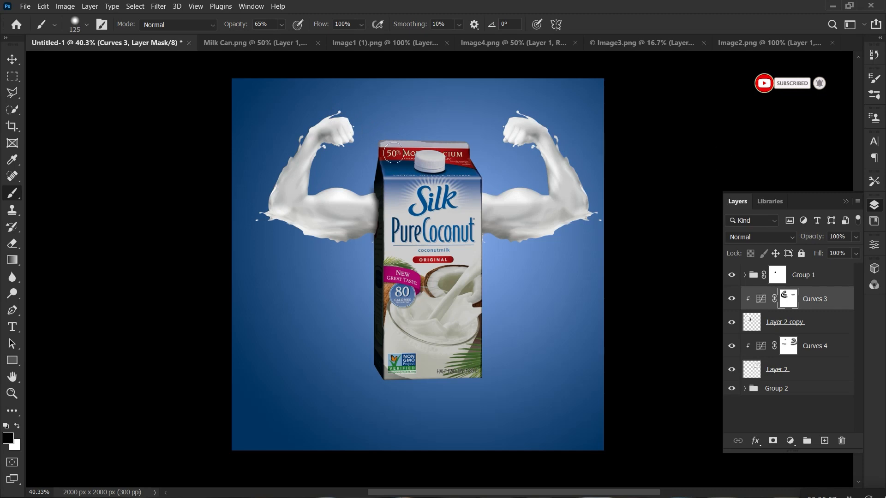
Copy the coconut splash from Image4.png into the composition and move its layer to the top of Group 1, in front of the carton.
left_click(12, 59)
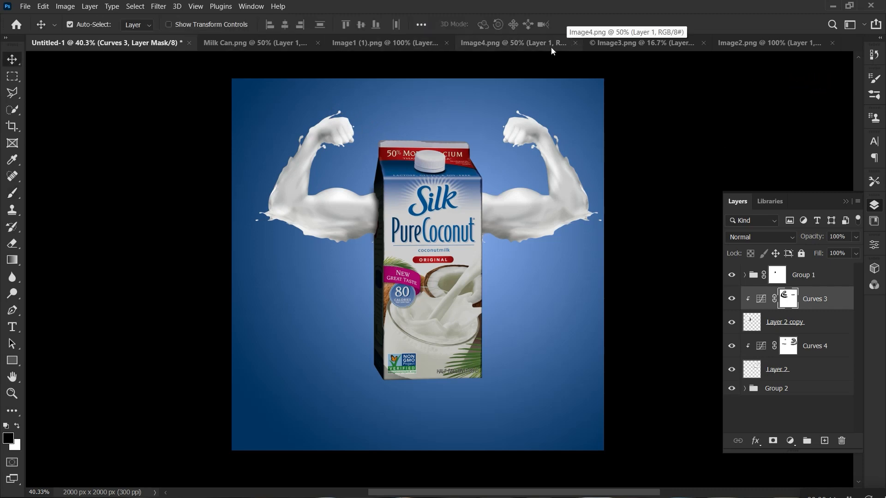
left_click(524, 44)
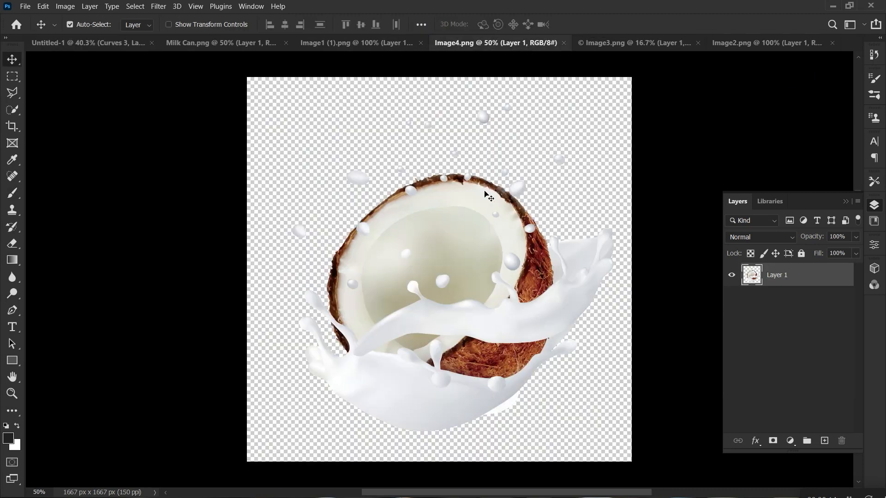
left_click_drag(487, 196, 524, 351)
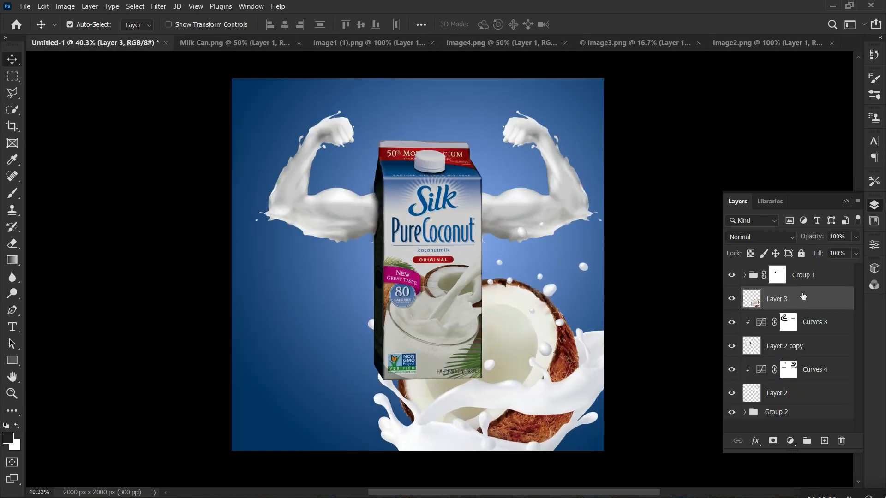
left_click(804, 275)
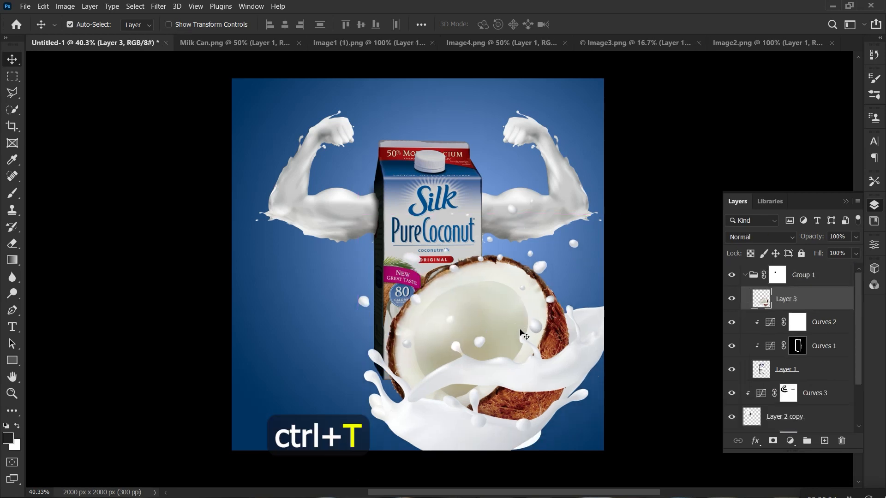
Scale the coconut splash to 48.96% and place it over the carton's lower right corner.
key("ctrl+t")
left_click_drag(620, 200, 478, 343)
left_click_drag(415, 395, 498, 345)
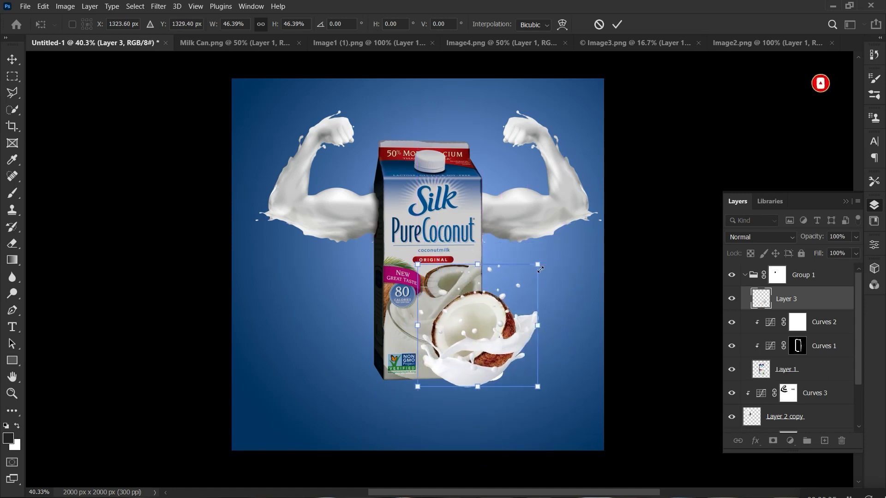
left_click_drag(540, 264, 545, 242)
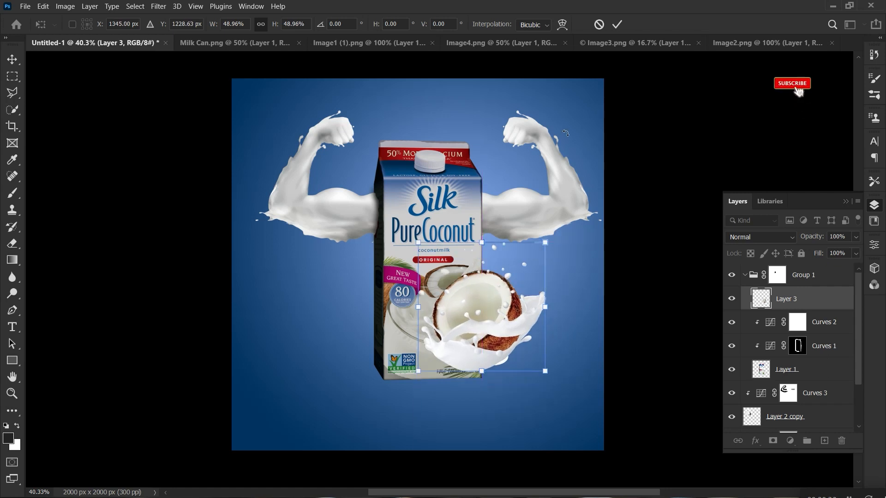
left_click(619, 25)
Hide the coconut splash layer and create a new empty layer above Curves 3, directly behind the carton group.
left_click(731, 300)
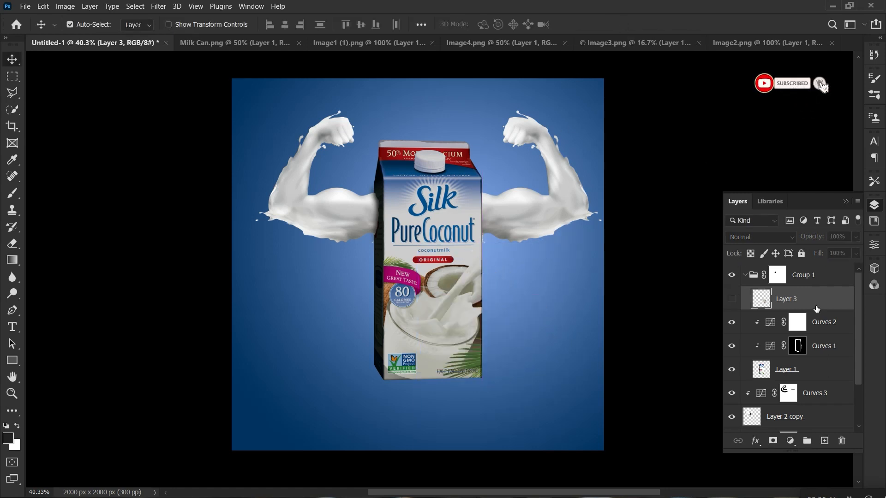
left_click(746, 275)
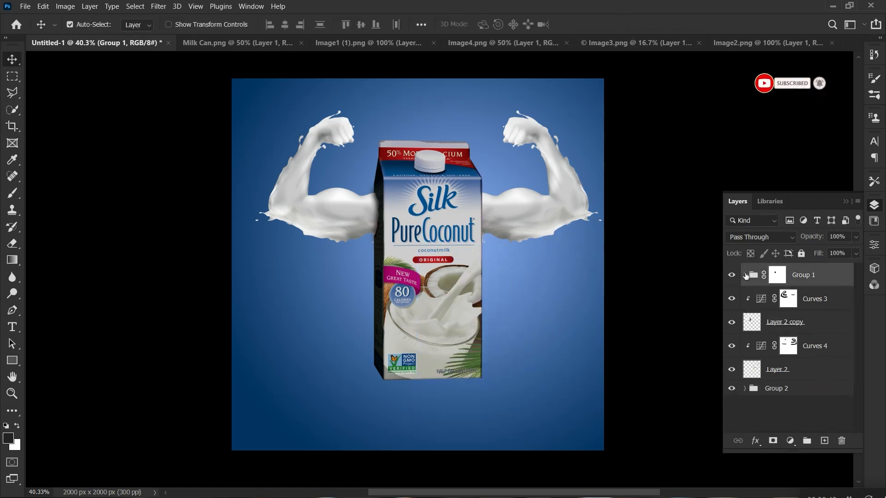
left_click(746, 275)
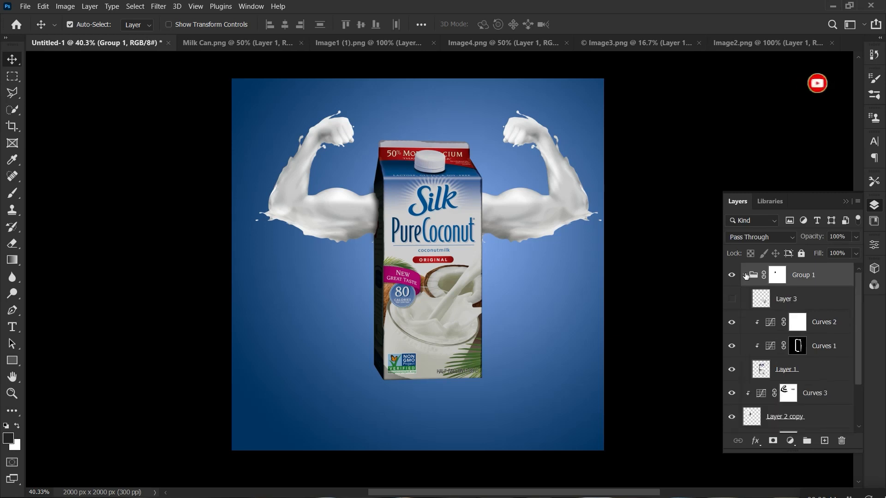
left_click(761, 368)
left_click(820, 396)
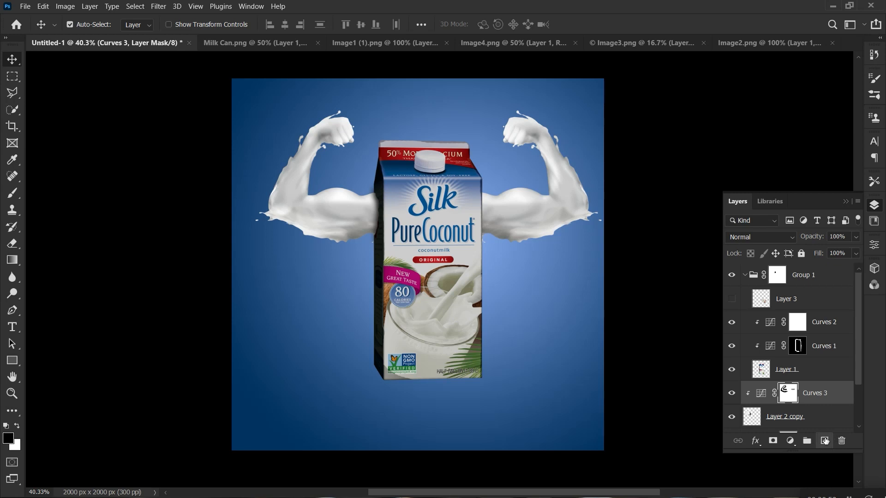
left_click(826, 441)
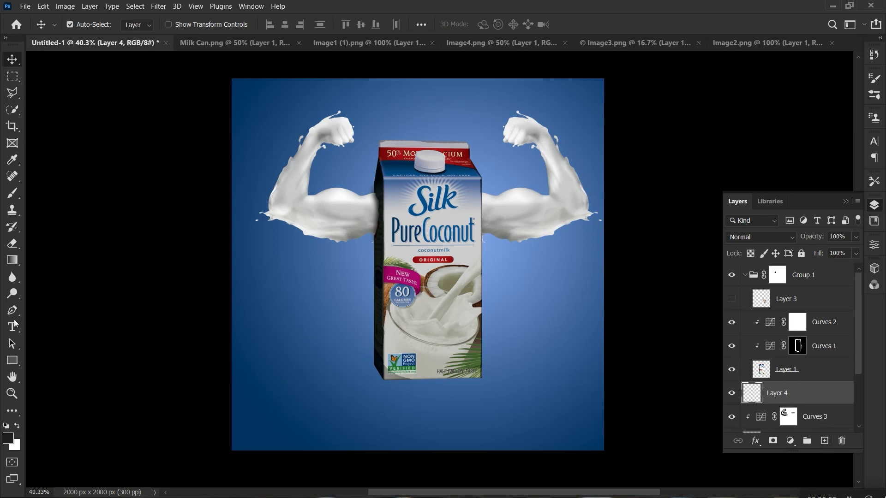
Outline a cast-shadow shape with the Polygonal Lasso, running from the carton's base past the canvas's lower left edge.
left_click(12, 93)
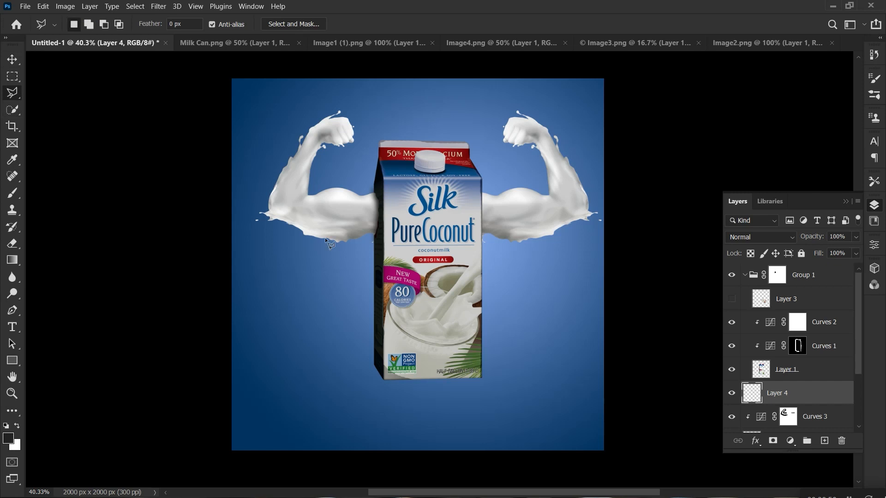
left_click(480, 377)
left_click(200, 472)
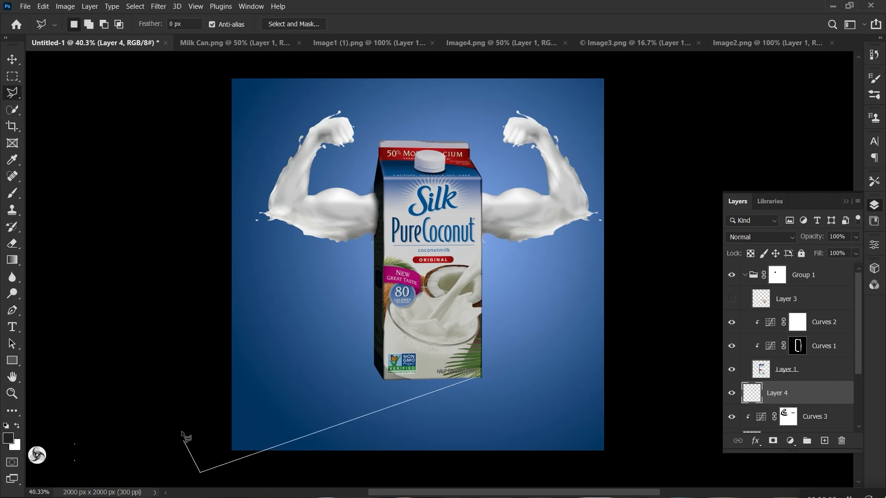
left_click(181, 381)
left_click(406, 331)
left_click(480, 376)
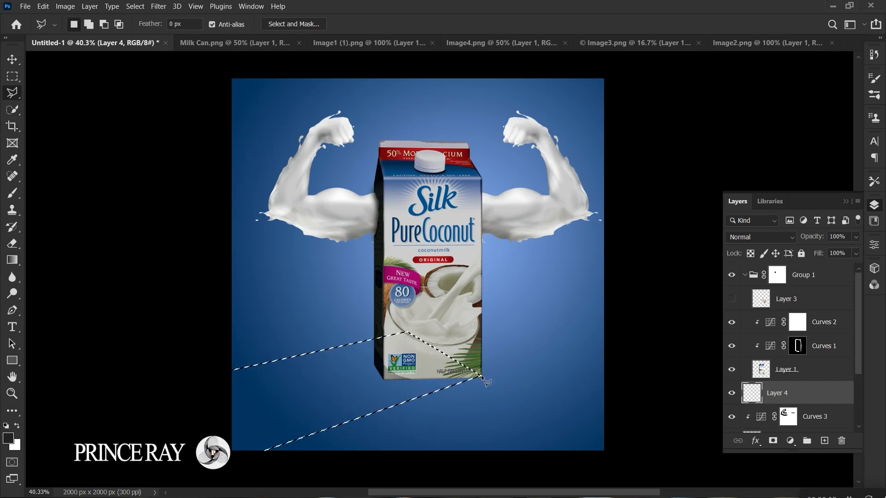
Fill the cast-shadow selection on the empty layer with the dark foreground colour and deselect it.
left_click(43, 6)
left_click(51, 175)
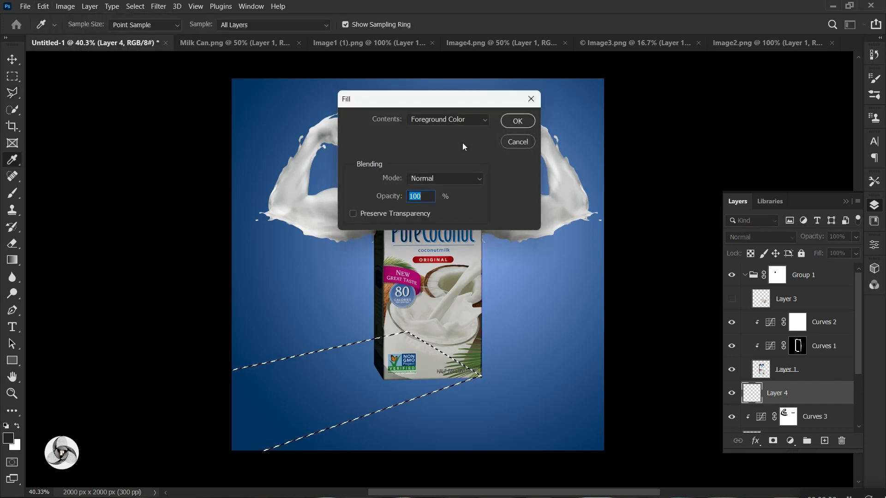
left_click(448, 119)
left_click(451, 133)
left_click(526, 121)
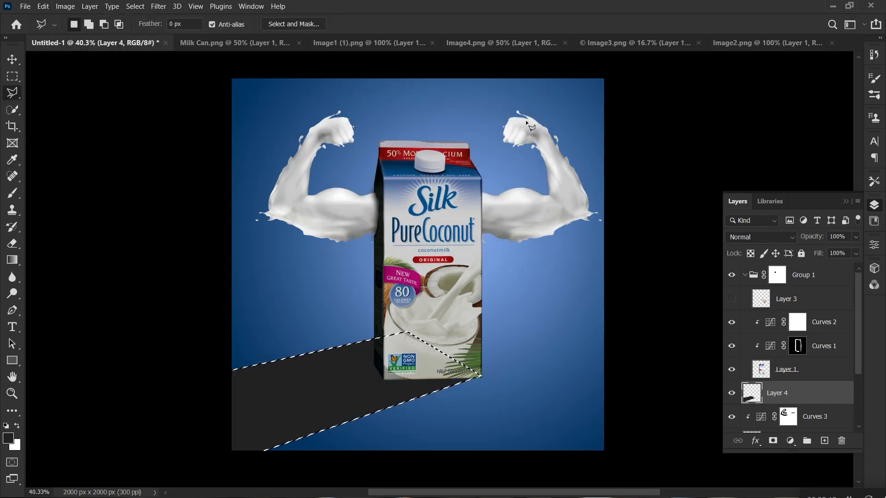
key("ctrl+d")
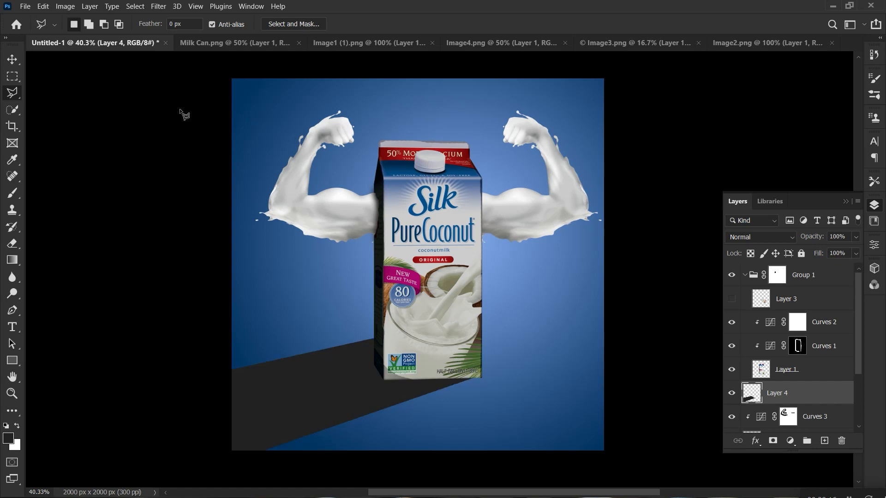
Start a Field Blur on the shadow layer and place blur pins on the carton's lower part and inside the shadow.
left_click(158, 6)
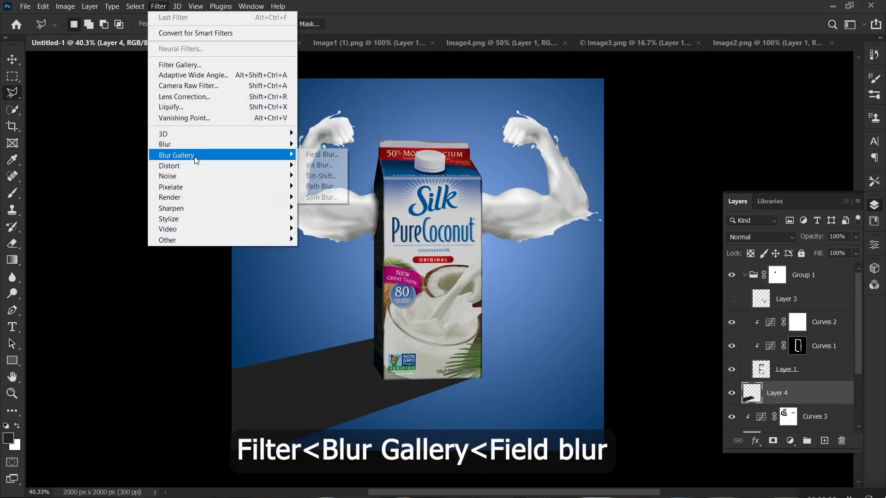
left_click(336, 157)
left_click(378, 350)
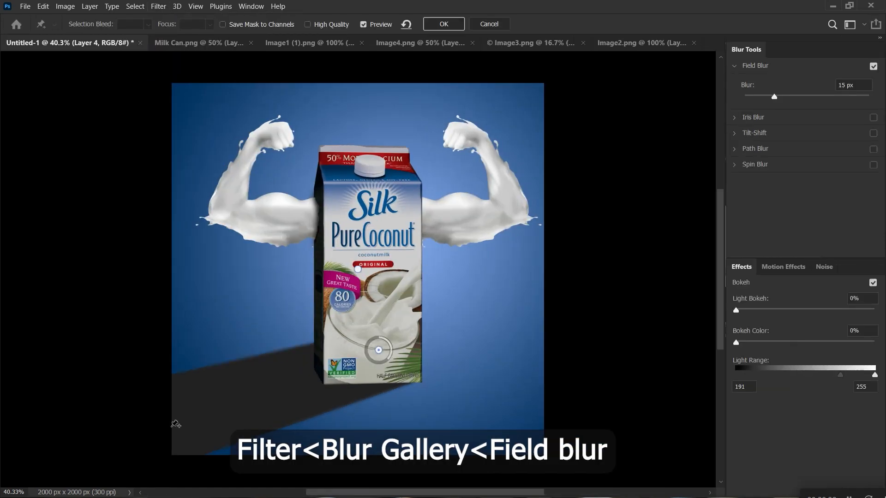
left_click(169, 428)
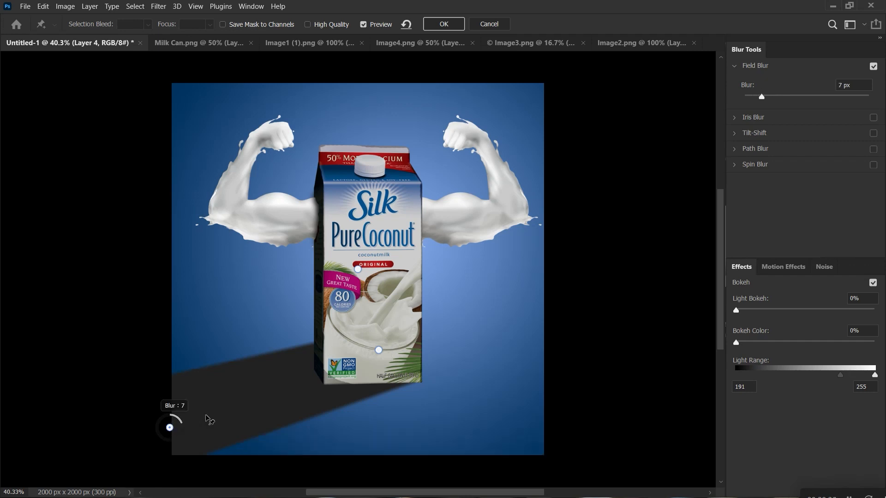
left_click_drag(358, 269, 249, 398)
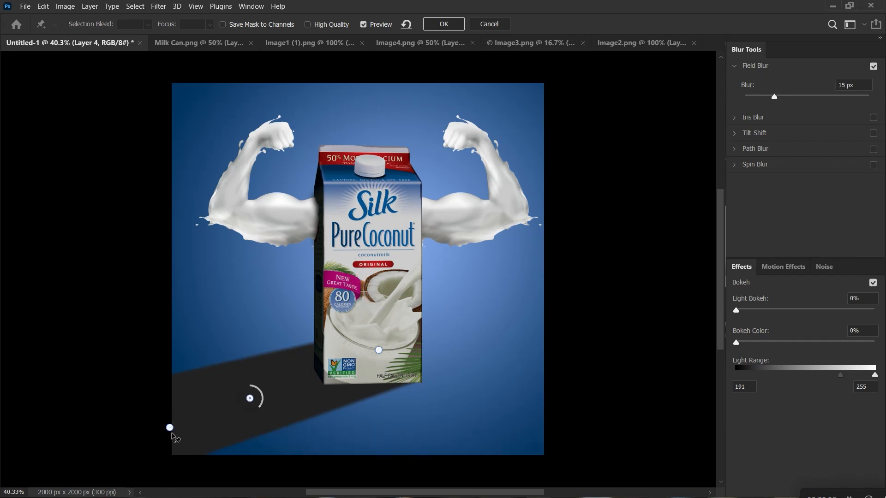
left_click_drag(169, 428, 396, 353)
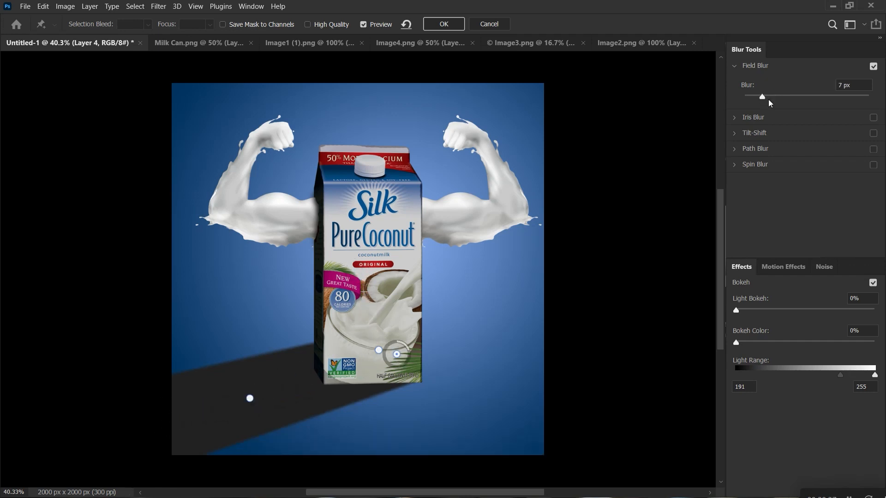
Raise one pin's blur to 268 px, place it outside the canvas's lower left corner, and add another pin mid-shadow.
left_click_drag(762, 97, 846, 97)
left_click_drag(396, 354, 146, 444)
left_click(257, 396)
left_click(235, 401)
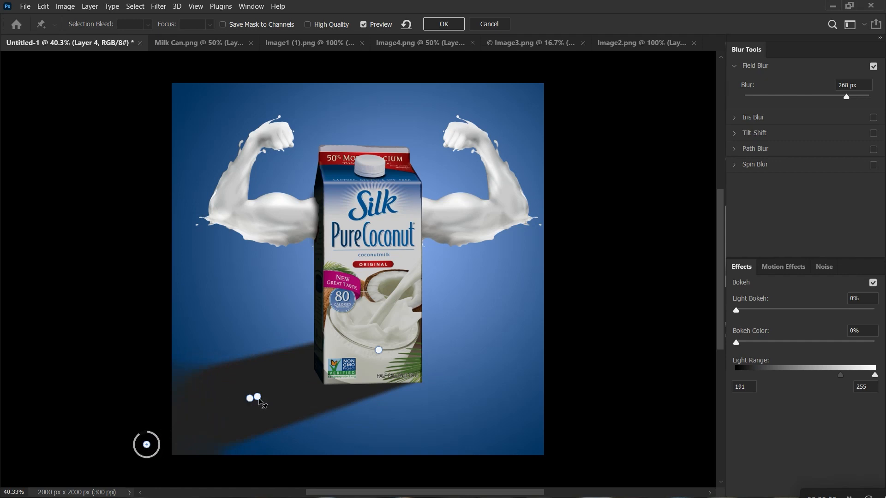
Reposition the low-blur pins around the carton's lower right and the 268 px pin at the shadow's far end, and apply the blur.
left_click_drag(258, 398, 420, 319)
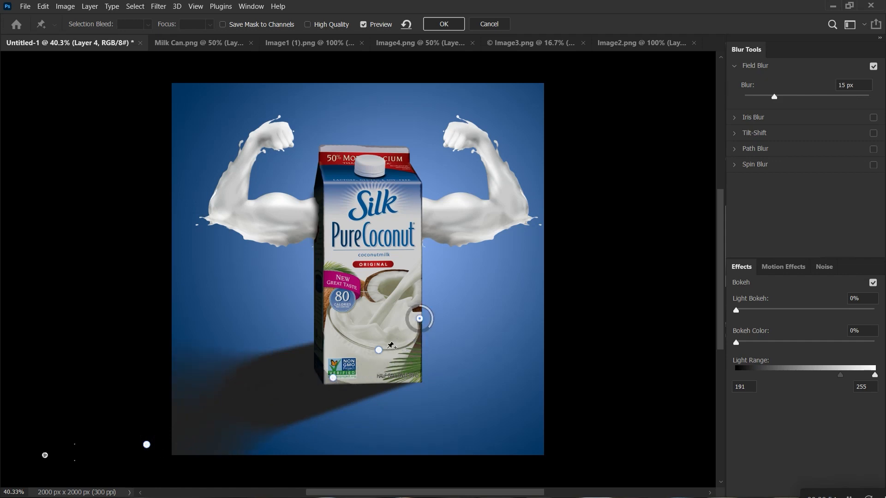
left_click_drag(379, 350, 407, 340)
left_click_drag(333, 378, 437, 349)
left_click_drag(146, 445, 196, 433)
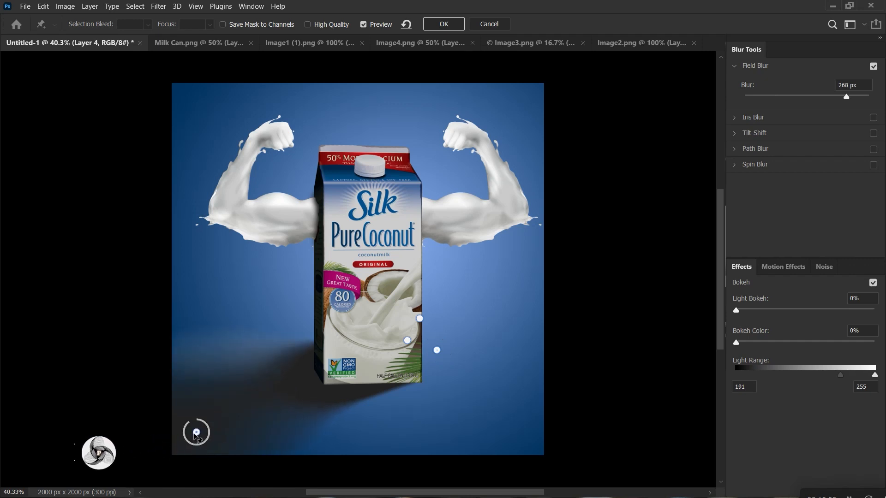
left_click_drag(407, 340, 377, 359)
left_click_drag(437, 350, 418, 383)
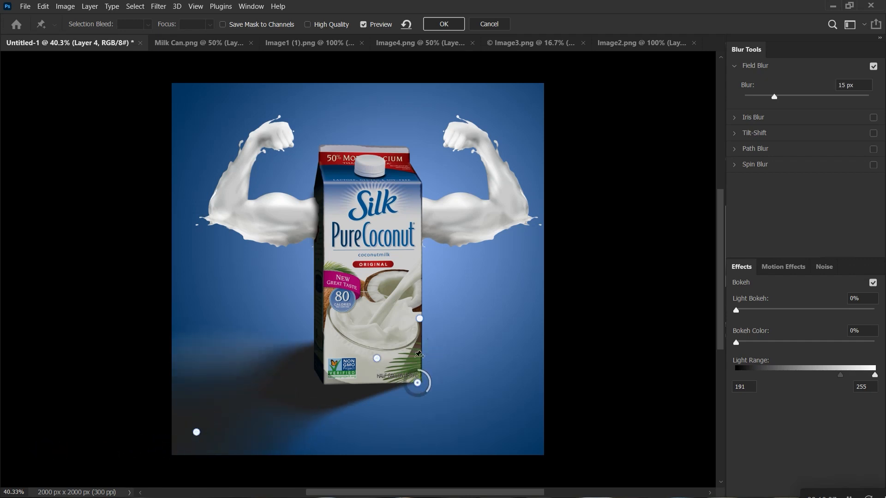
key("Return")
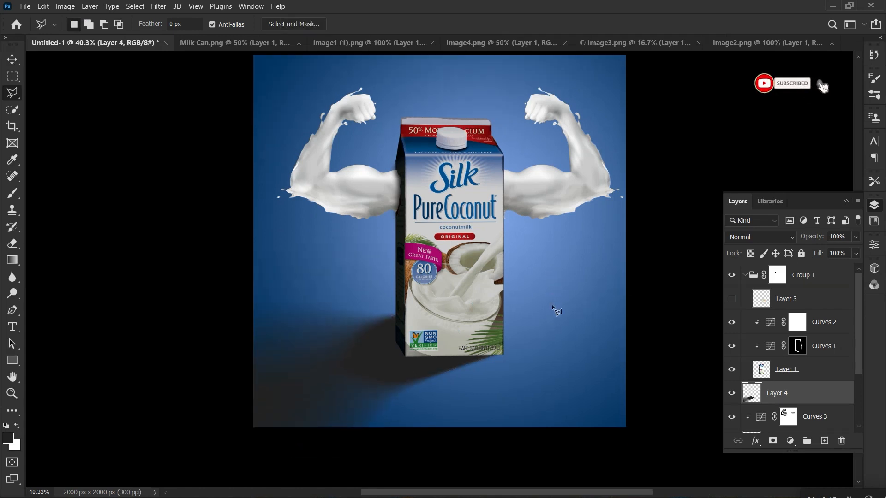
Show the coconut splash layer again, move it out of Group 1 to the top of the layer stack, and collapse the group.
left_click(732, 299)
key("v")
left_click(744, 279)
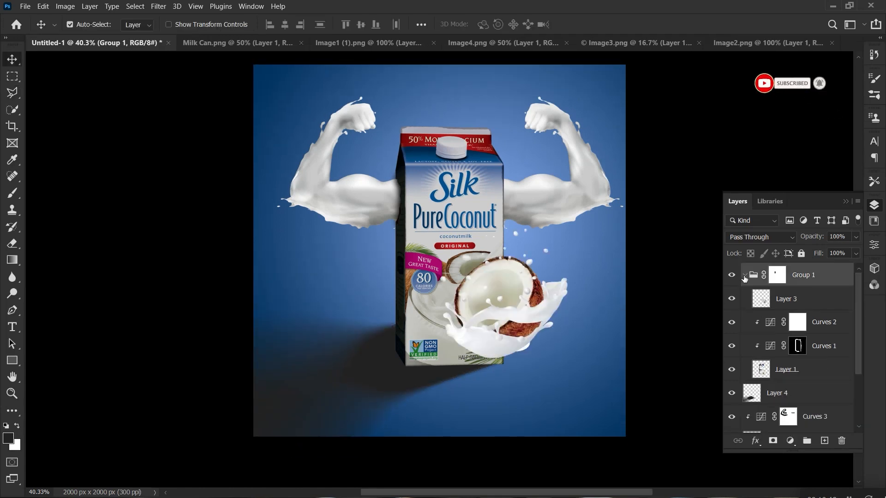
left_click_drag(769, 302, 752, 266)
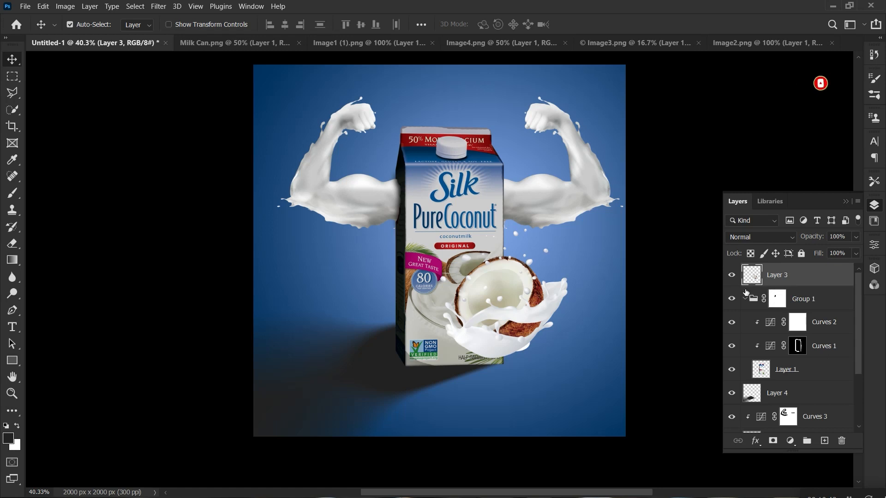
left_click(744, 299)
Darken the coconut splash with a clipped Curves adjustment that lowers the white point's output to 190.
left_click(794, 438)
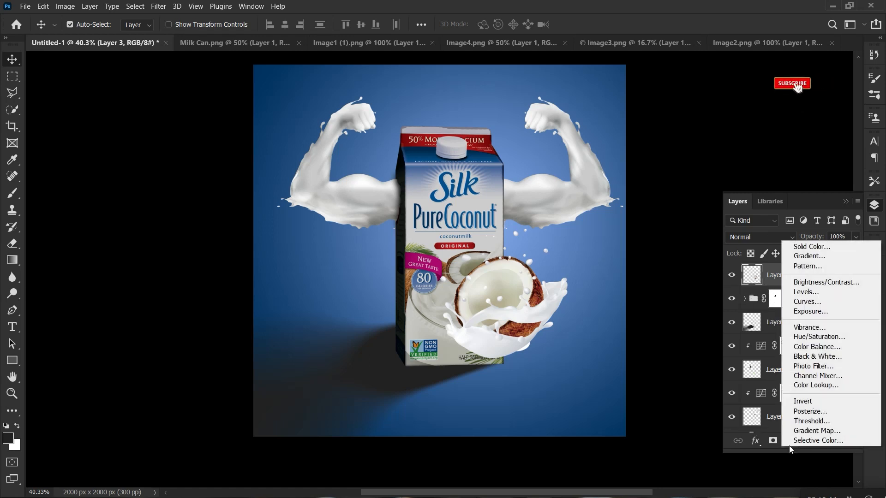
left_click(801, 301)
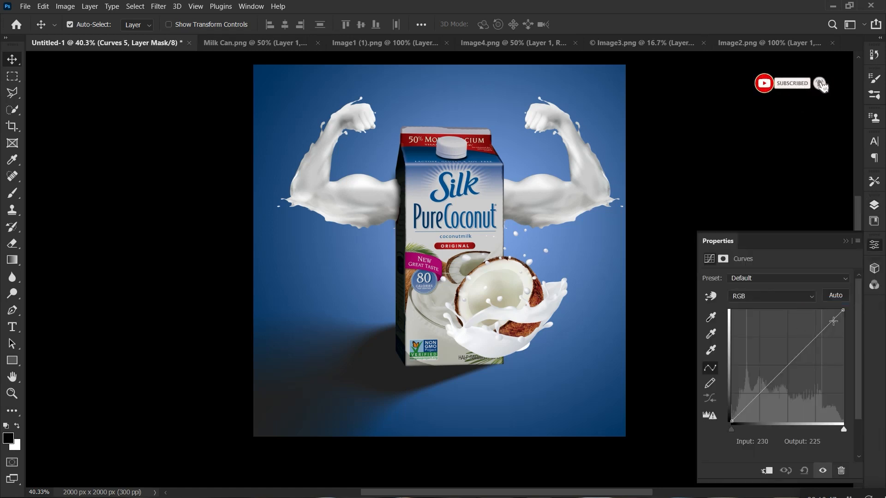
left_click_drag(843, 310, 848, 339)
left_click(765, 472)
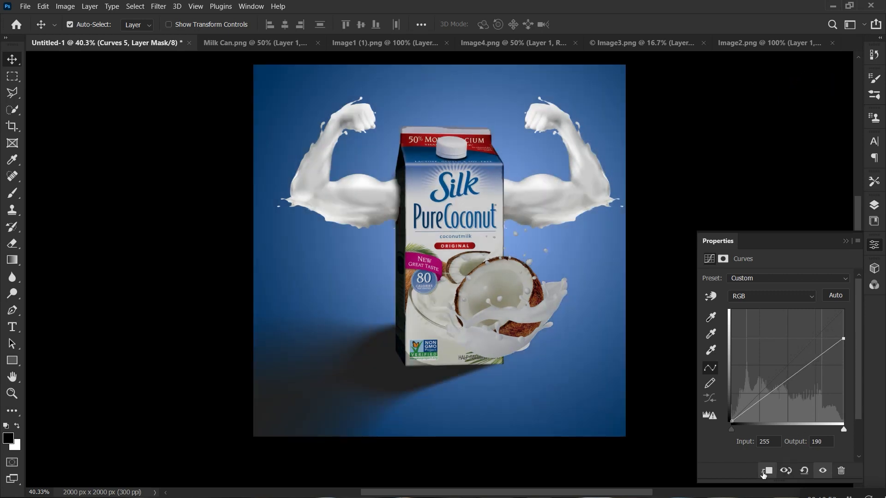
left_click(845, 241)
Paint black on the Curves mask at 65% opacity over the coconut and milk splash to restore their highlights.
left_click(10, 200)
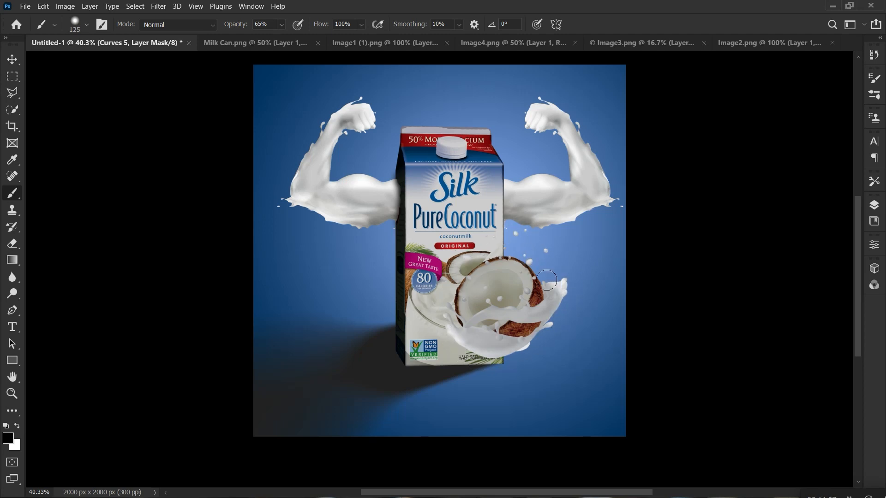
mouse_move(563, 310)
left_mouse_down()
mouse_move(502, 358)
mouse_move(458, 350)
mouse_move(440, 324)
left_mouse_up()
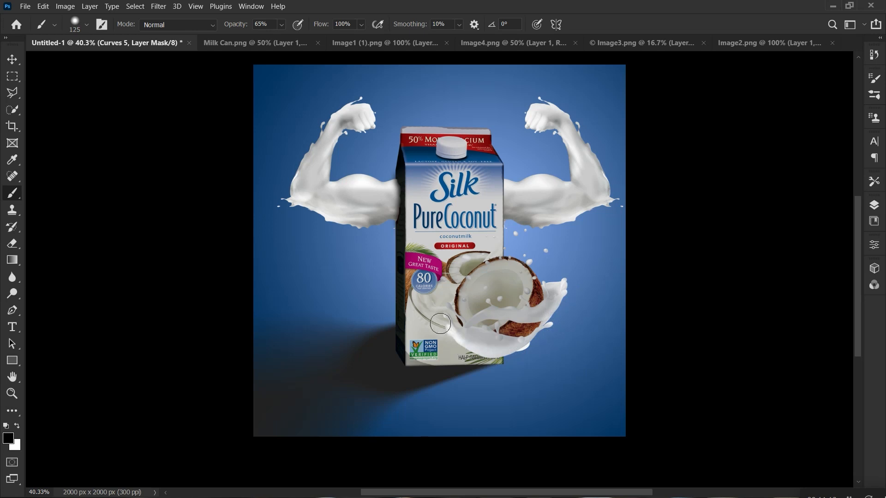
mouse_move(489, 263)
left_mouse_down()
mouse_move(456, 286)
mouse_move(467, 324)
mouse_move(472, 272)
mouse_move(513, 267)
mouse_move(523, 297)
mouse_move(522, 271)
mouse_move(454, 302)
mouse_move(510, 276)
mouse_move(470, 293)
left_mouse_up()
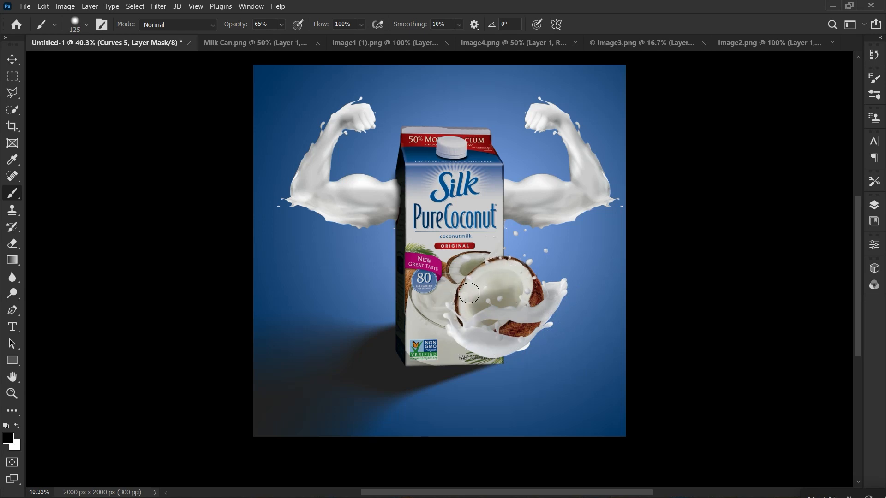
scroll(570, 335, "up", 1)
Copy the milk splash from Image3.png into the composition and move its layer behind the arms, directly above Group 2.
left_click(628, 43)
key("v")
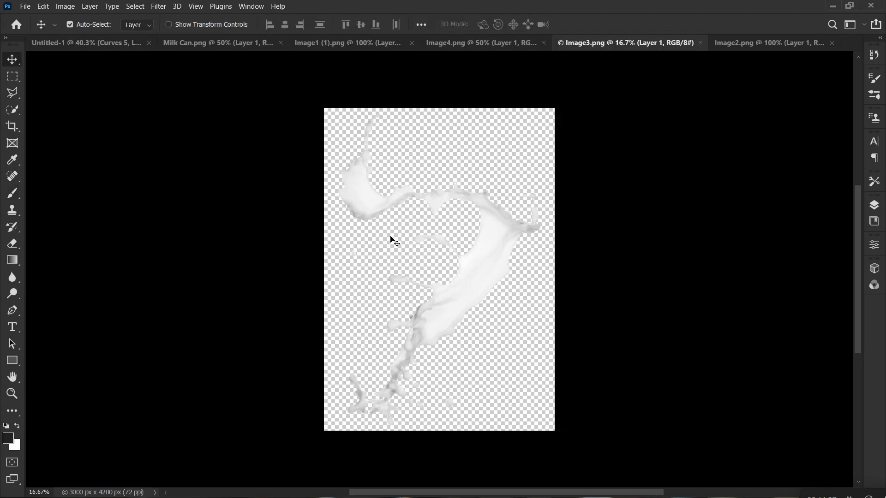
left_click_drag(390, 237, 455, 259)
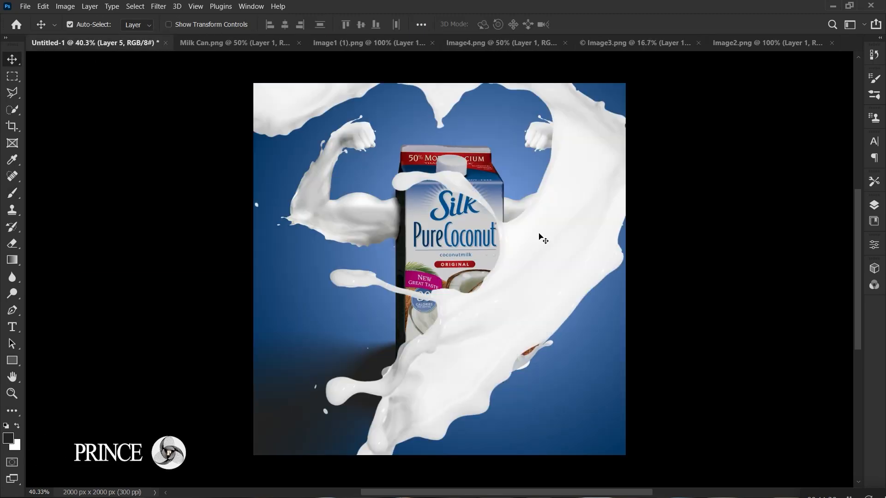
left_click(874, 205)
left_click_drag(785, 275, 795, 427)
scroll(814, 369, "down", 3)
left_click_drag(819, 351, 804, 419)
Flip the milk splash horizontally and vertically, scale it to 34.11%, and place it behind the carton's lower left side.
key("ctrl+t")
left_click_drag(699, 262, 439, 255)
right_click(354, 274)
left_click(379, 255)
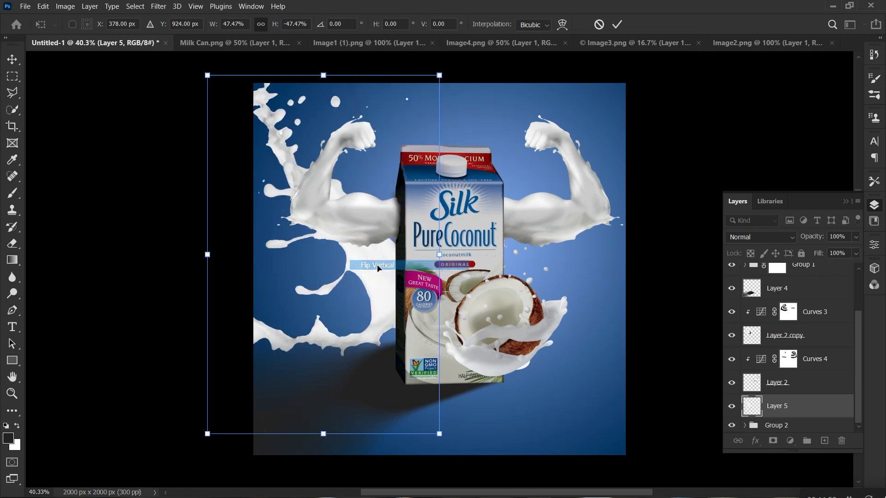
left_click_drag(302, 272, 401, 312)
left_click_drag(541, 115, 467, 207)
left_click_drag(435, 240, 456, 190)
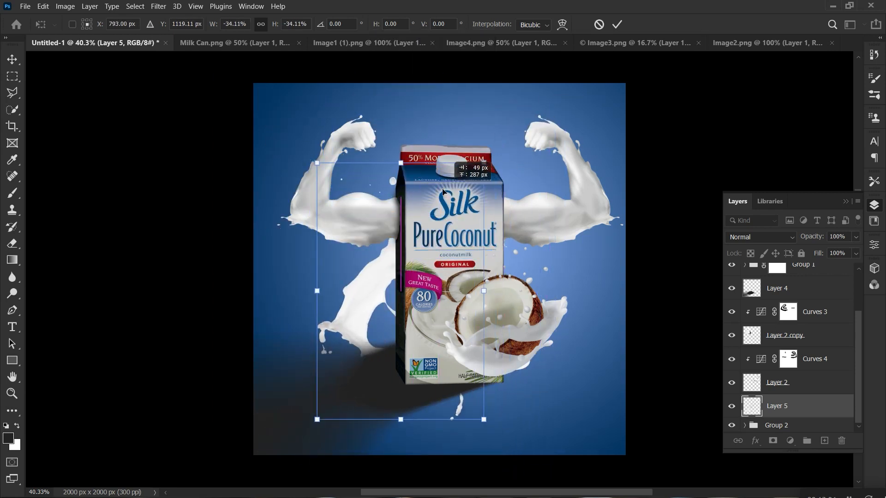
left_click(617, 24)
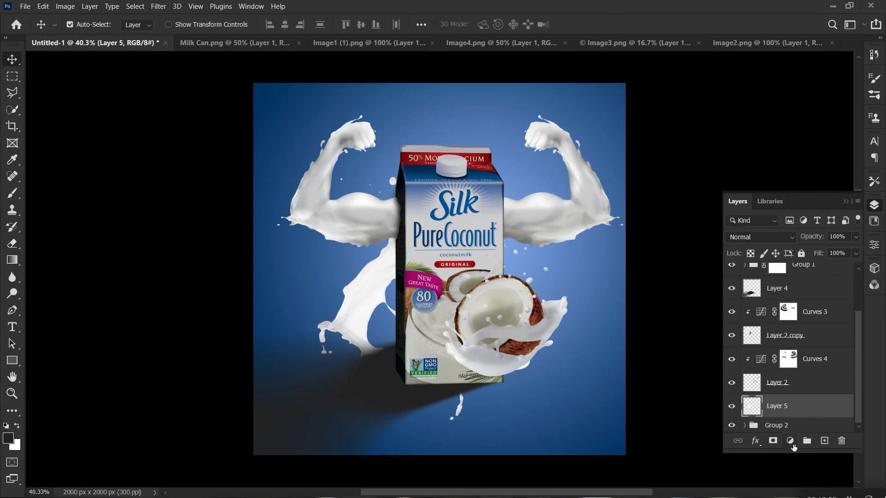
Darken the milk splash behind the carton with a clipped Curves adjustment that lowers the white point's output to 197.
left_click(791, 441)
left_click(807, 298)
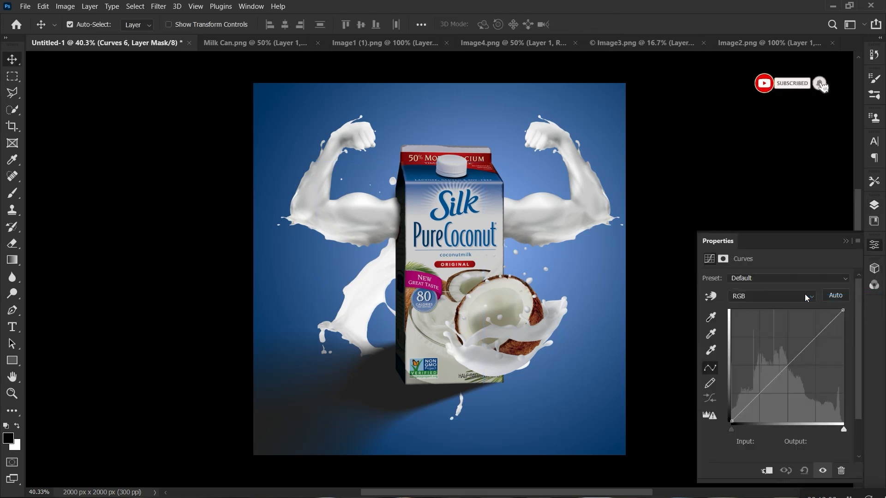
left_click_drag(840, 316, 844, 336)
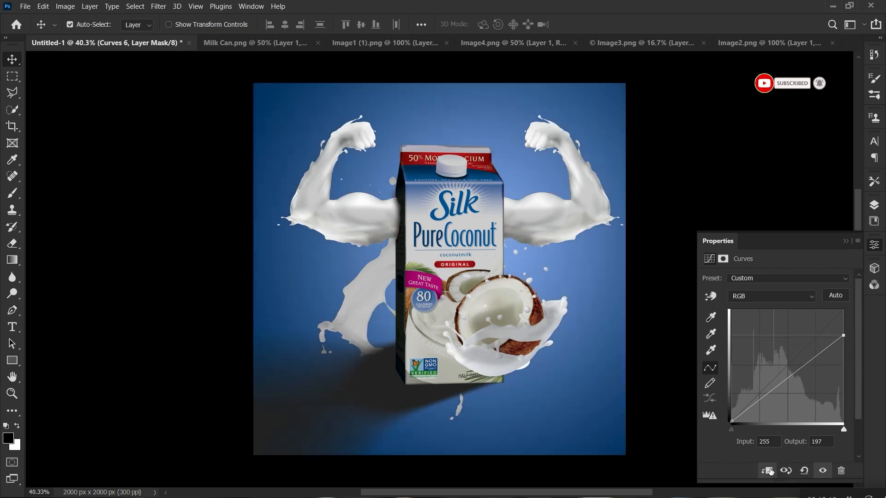
left_click(846, 241)
Paint black on the new Curves mask at 65% opacity along the milk splash beside the carton to bring back highlights.
left_click(12, 193)
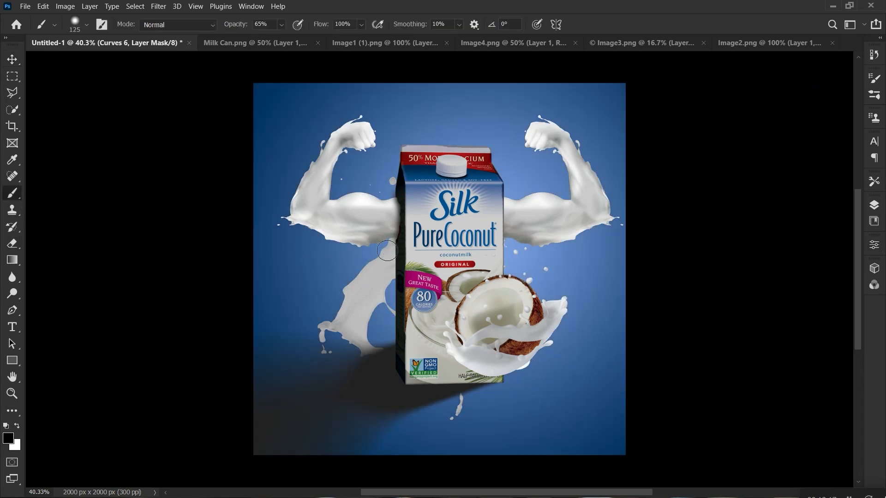
left_click_drag(396, 279, 368, 336)
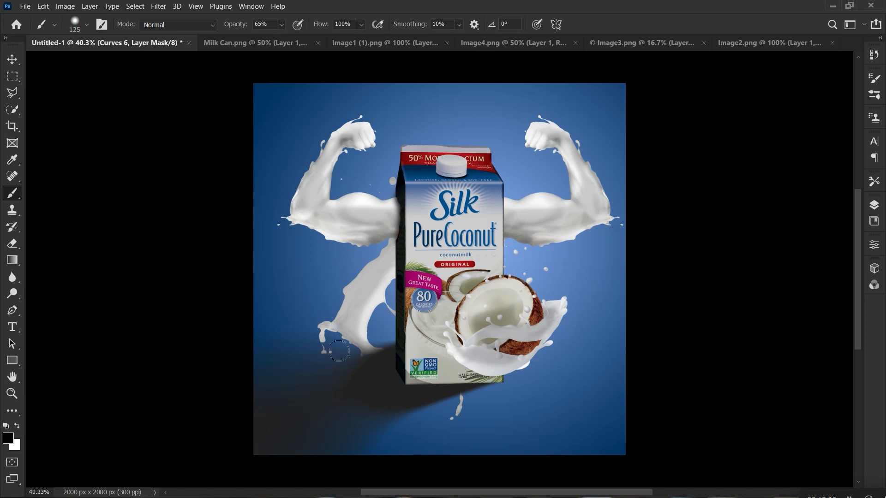
left_click_drag(337, 305, 401, 233)
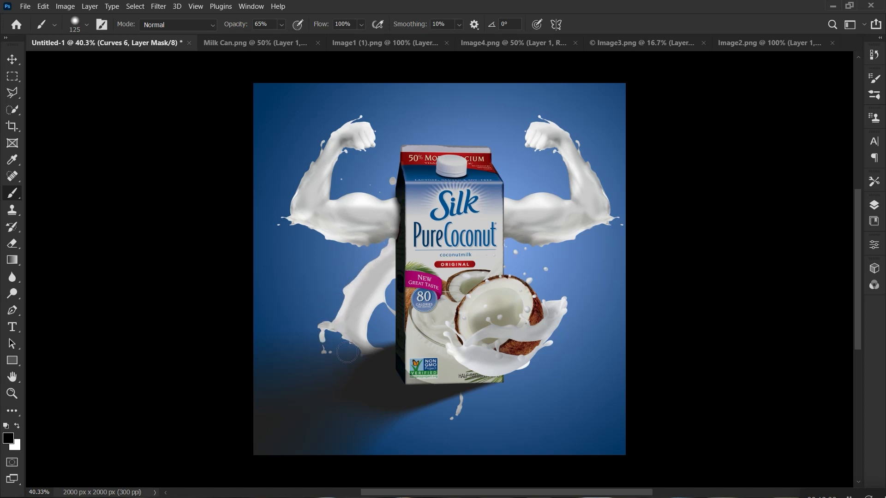
Rotate the milk splash behind the carton's lower left by 6.32° and shift it slightly up and right.
left_click(5, 54)
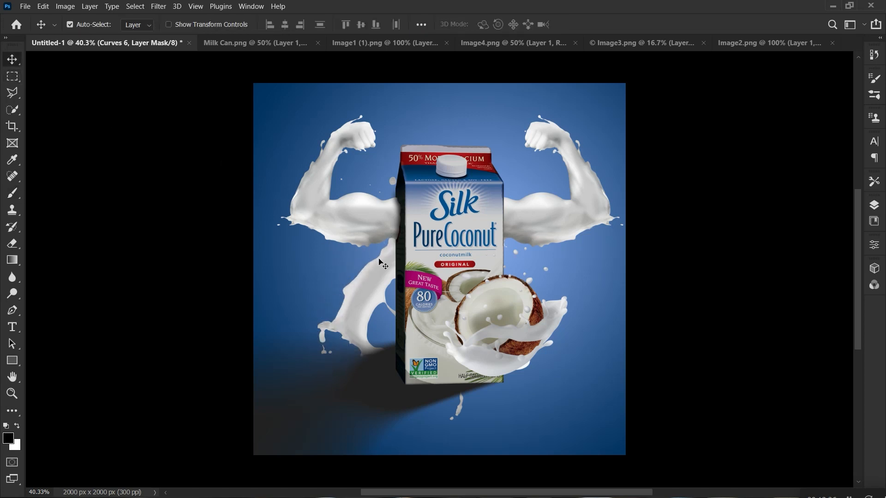
left_click(396, 249)
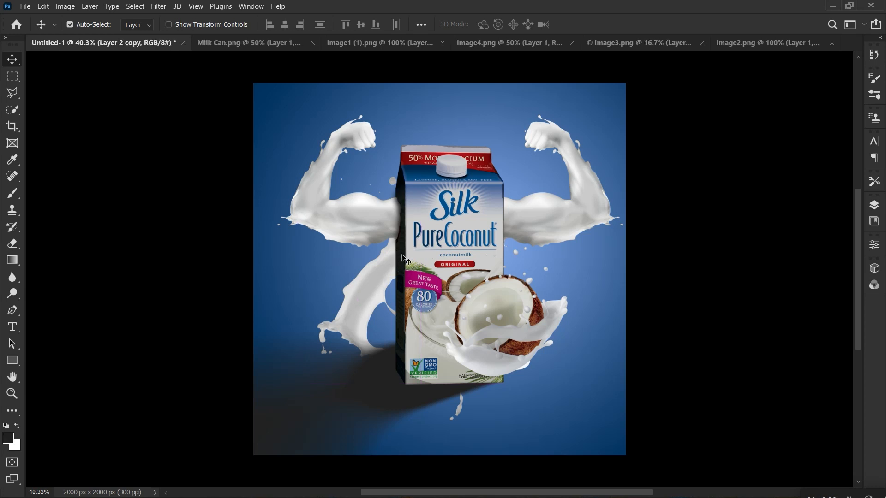
left_click(874, 205)
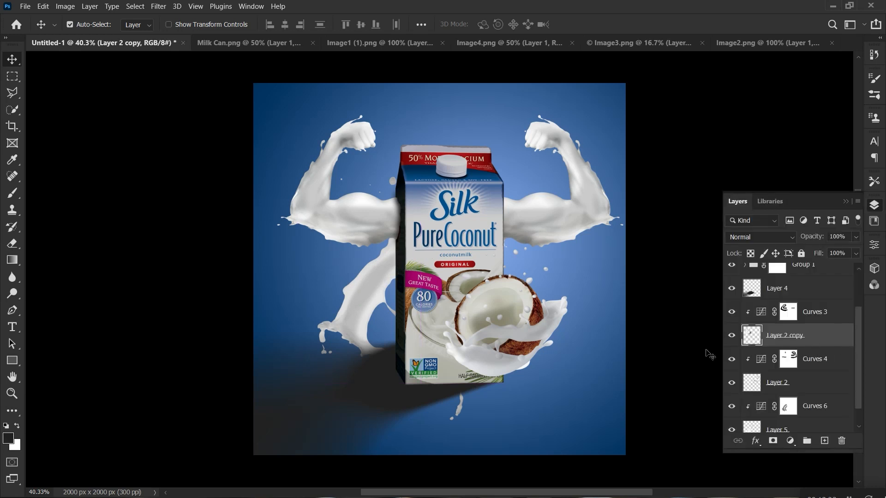
left_click(362, 295)
scroll(801, 411, "down", 1)
left_click(795, 406)
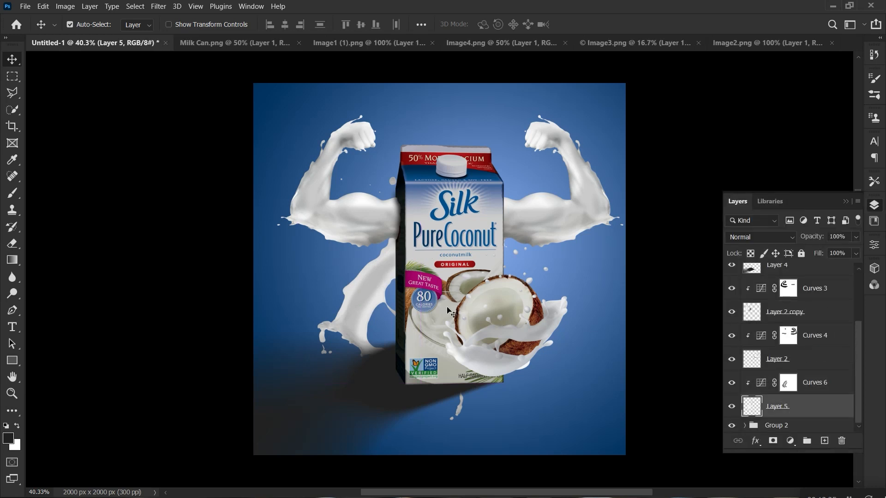
key("ctrl+t")
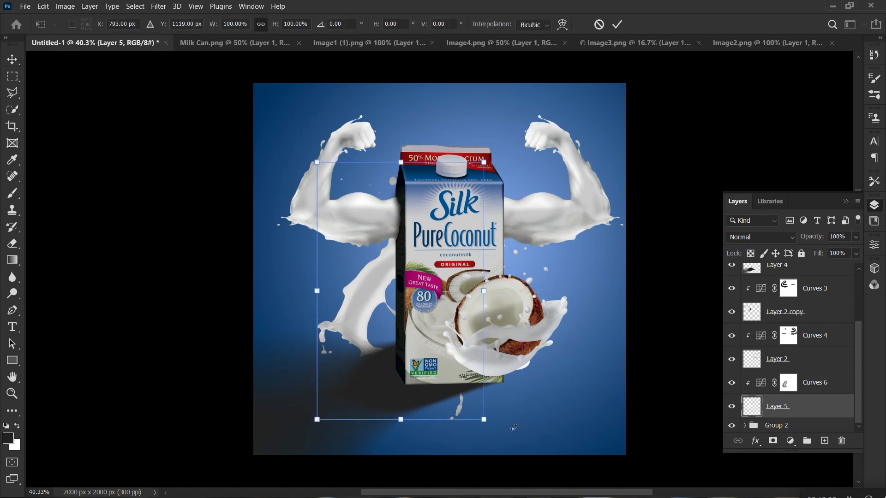
left_click_drag(514, 427, 499, 439)
left_click_drag(356, 305, 363, 299)
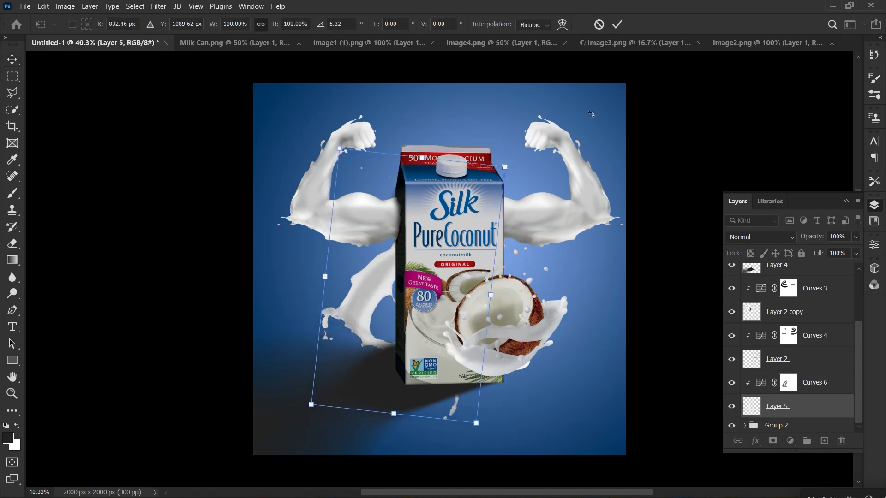
left_click(619, 25)
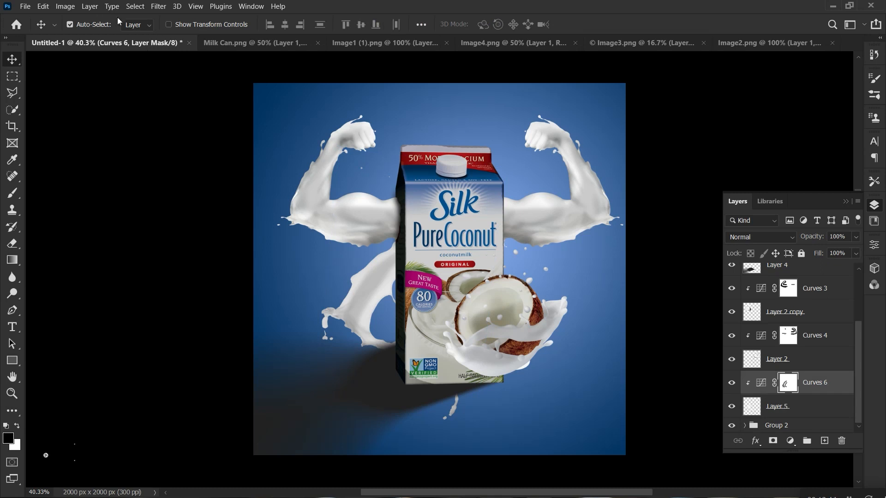
Paint black on the Curves 6 mask over the small milk drip below the carton with a harder 125 px brush at 65% opacity.
left_click(12, 193)
left_click(86, 25)
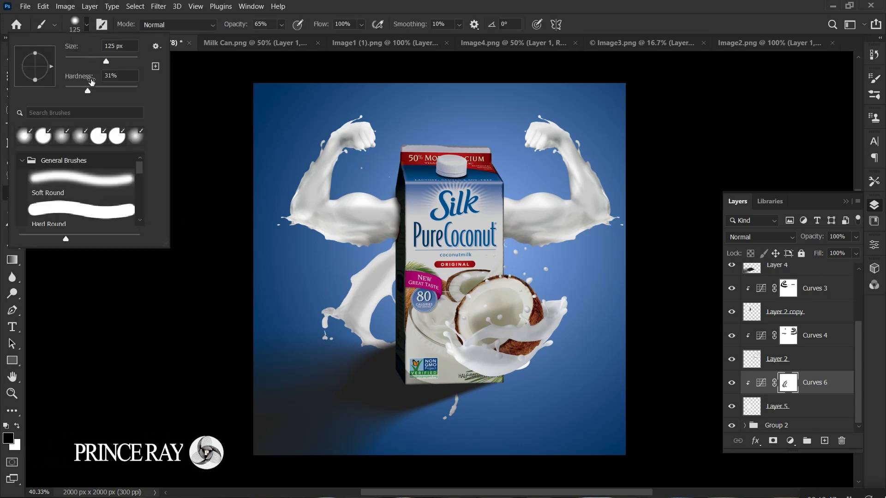
left_click_drag(88, 91, 106, 91)
mouse_move(462, 399)
left_mouse_down()
mouse_move(436, 427)
mouse_move(435, 409)
left_mouse_up()
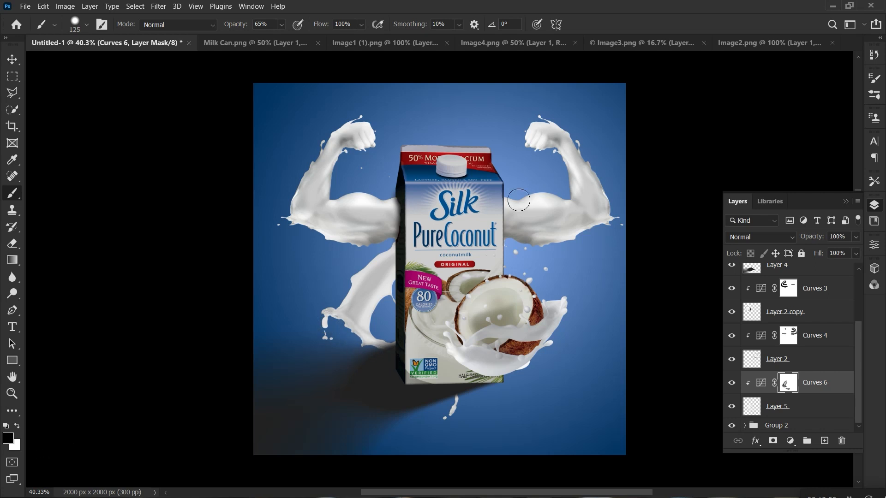
Copy the leaf from Image2.png into the composition, scale it to 237.82%, rotate it to -134.27°, and place it in the image's upper left corner.
scroll(296, 203, "up", 1)
left_click(639, 43)
left_click(771, 43)
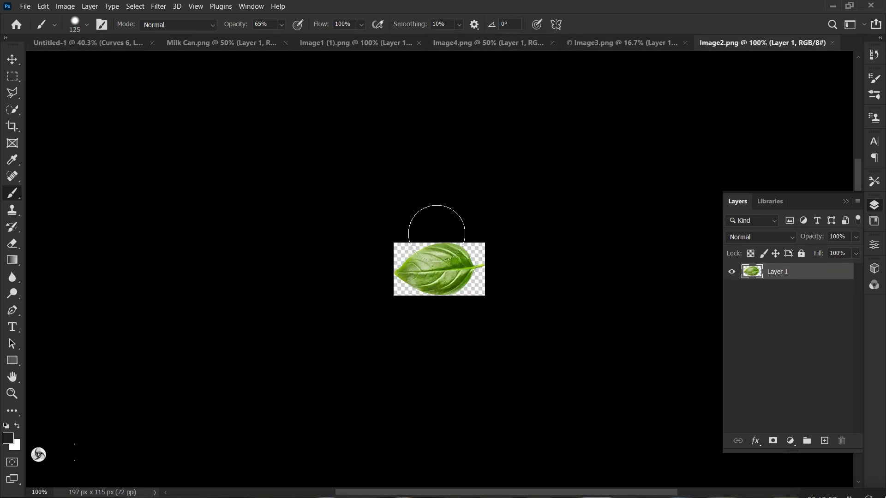
key("v")
left_click_drag(430, 257, 290, 101)
key("ctrl+t")
left_click_drag(304, 161, 276, 148)
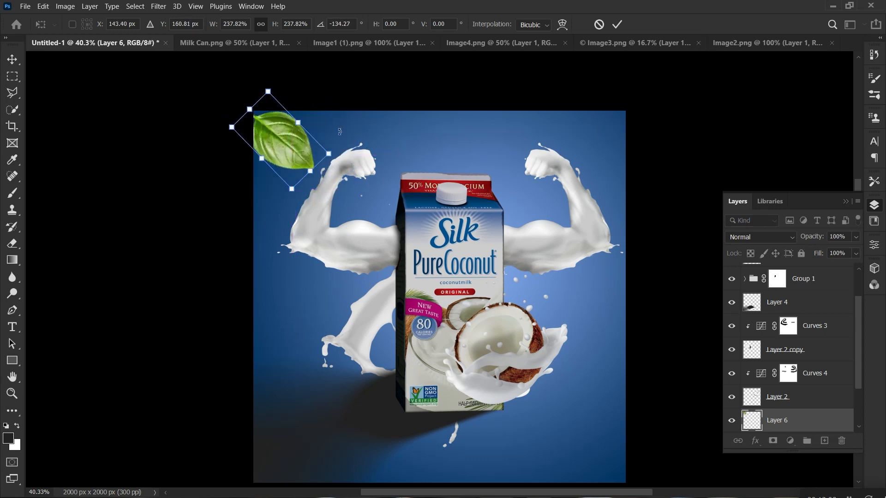
left_click(617, 24)
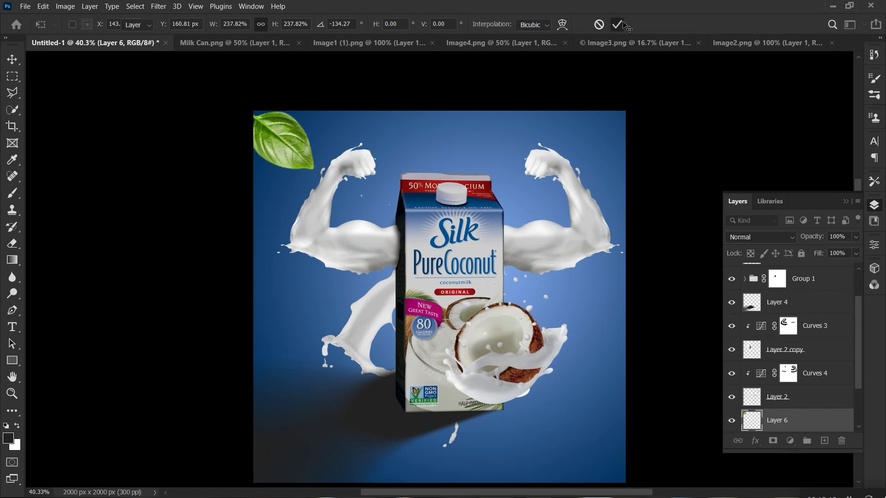
Apply a Gaussian Blur with a 5.0 pixel radius to the leaf.
left_click(158, 7)
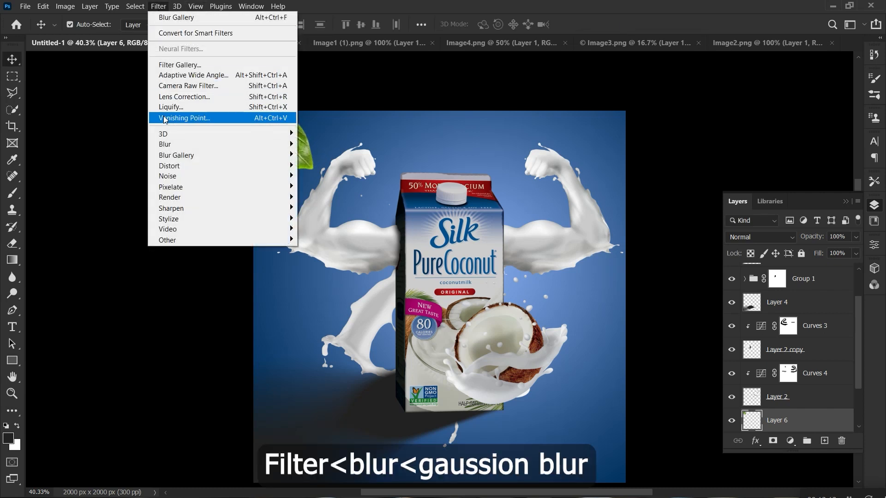
mouse_move(233, 143)
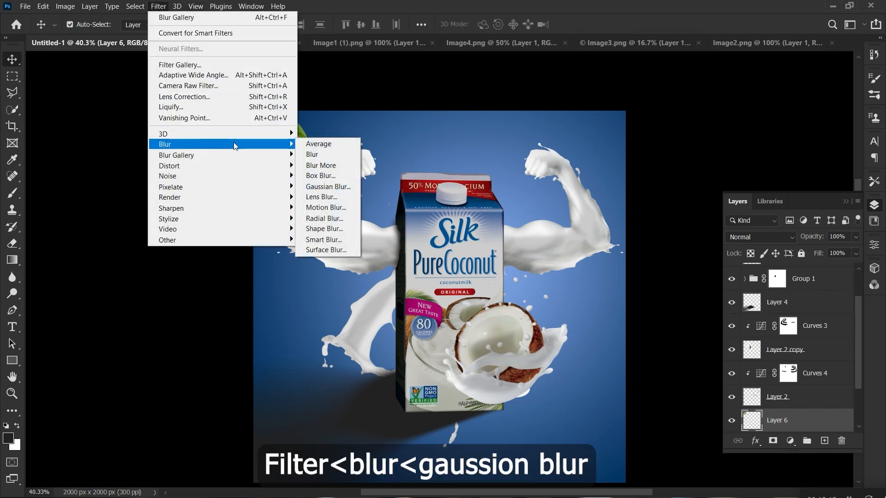
left_click(328, 187)
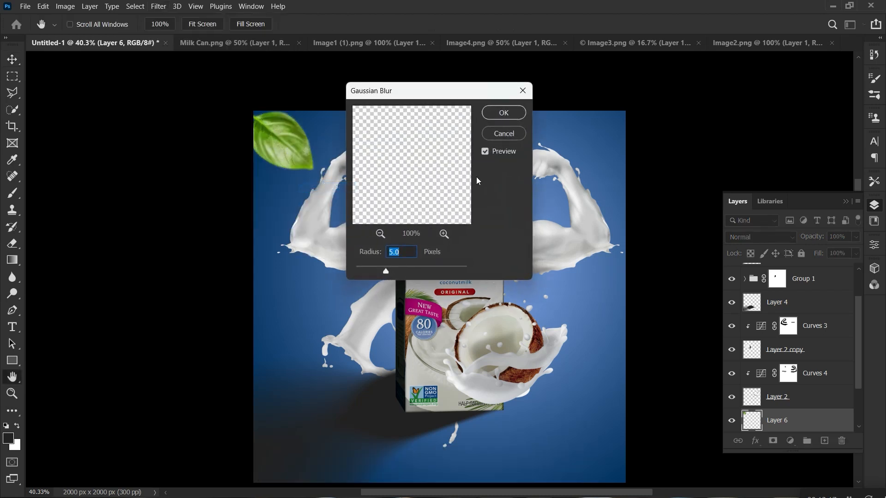
left_click(503, 113)
Duplicate the blurred leaf, scale the copy to 75.42%, and place it beside the milk splash left of the carton.
key("ctrl+j")
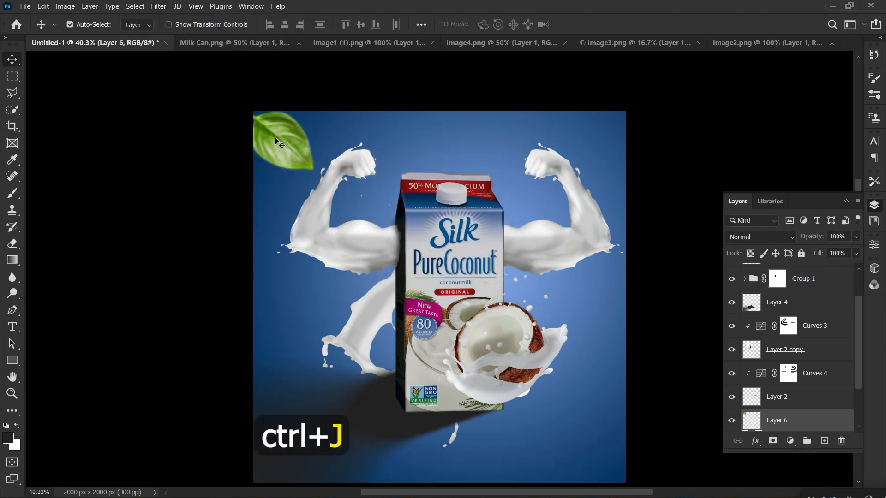
left_click_drag(279, 144, 300, 297)
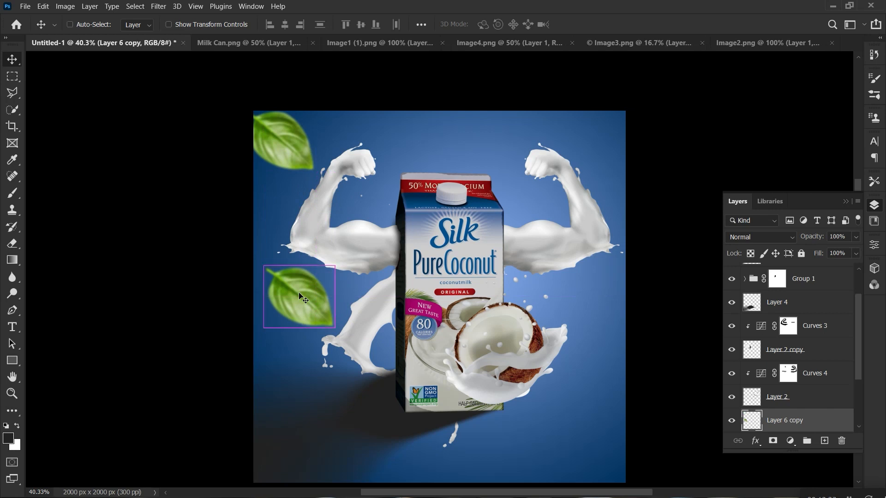
key("ctrl+t")
left_click_drag(335, 265, 342, 284)
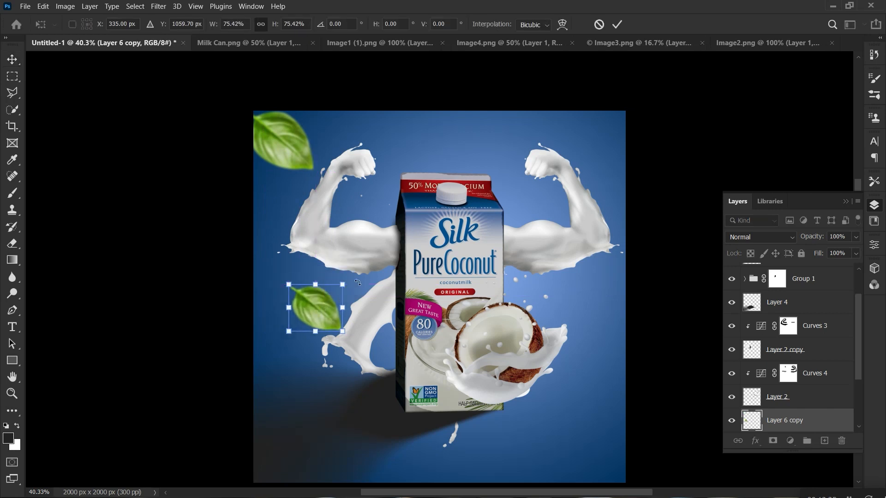
left_click(617, 24)
Duplicate the smaller leaf, enlarge the copy to 117.47%, rotate it, and place it behind the carton's top beside the right fist.
key("ctrl+j")
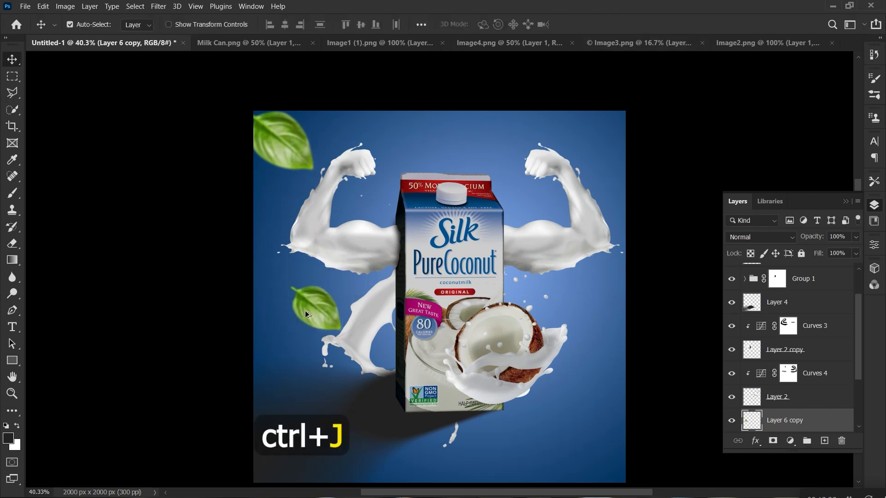
left_click_drag(305, 311, 592, 150)
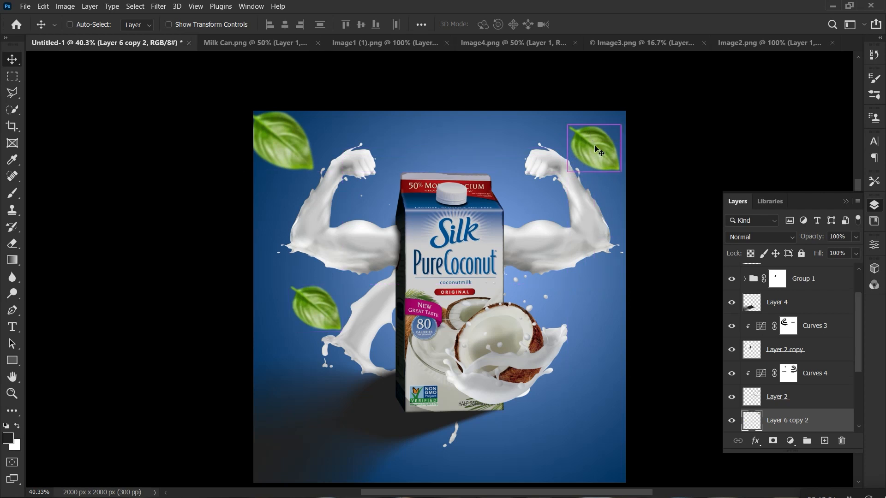
key("ctrl+t")
left_click_drag(621, 125, 628, 113)
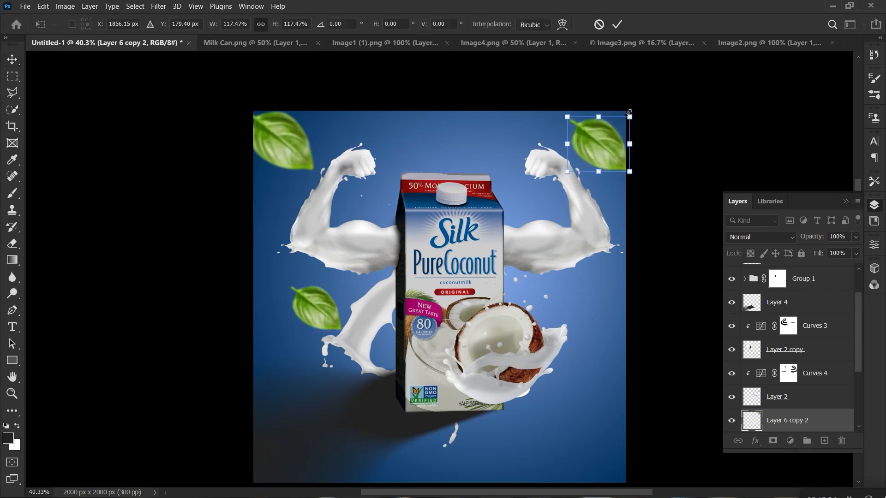
left_click_drag(639, 150, 591, 183)
Place another leaf copy at the image's lower right edge and rotate it slightly.
left_click_drag(595, 139, 589, 402)
key("Return")
key("ctrl+j")
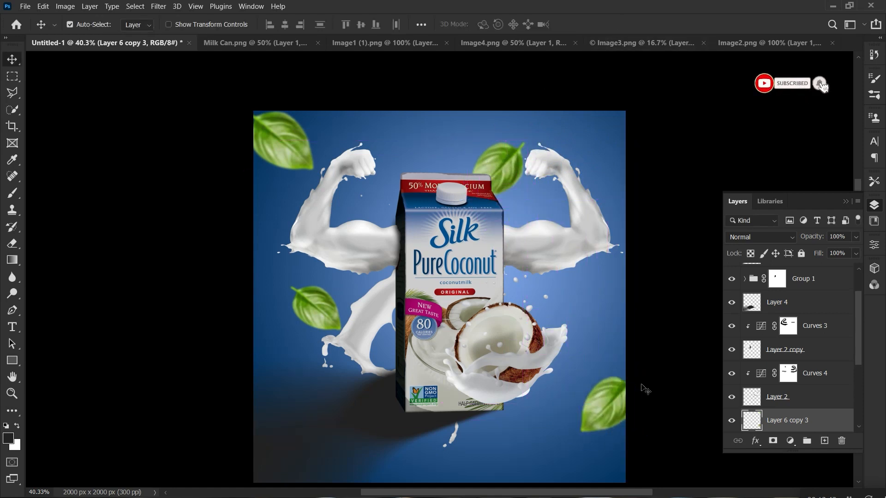
key("ctrl+t")
left_click_drag(646, 390, 646, 369)
key("Return")
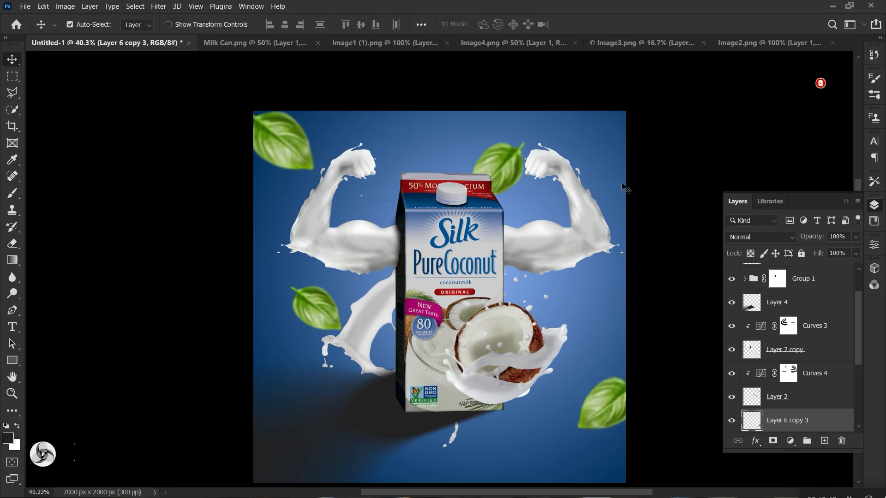
Duplicate the lower right leaf, scale the copy to 54.67%, and place it just below the carton's lower right corner.
left_click_drag(610, 393, 514, 434)
key("ctrl+j")
key("ctrl+t")
left_click_drag(492, 453, 497, 426)
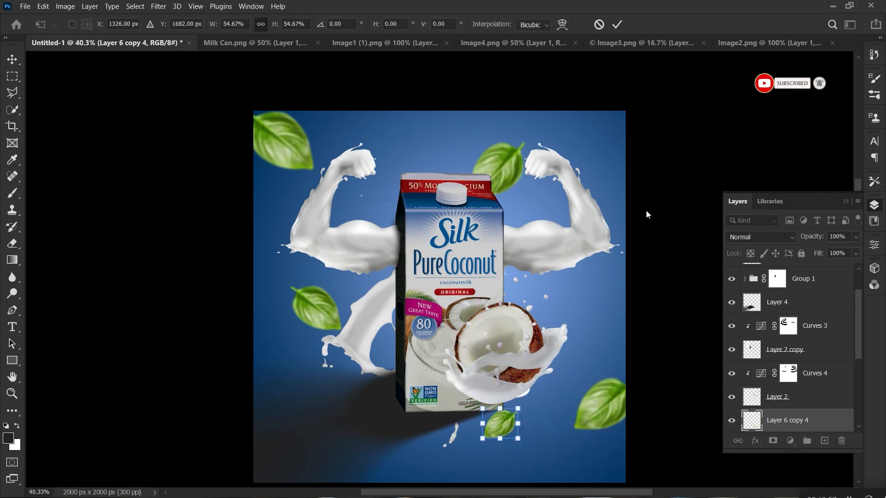
left_click(617, 25)
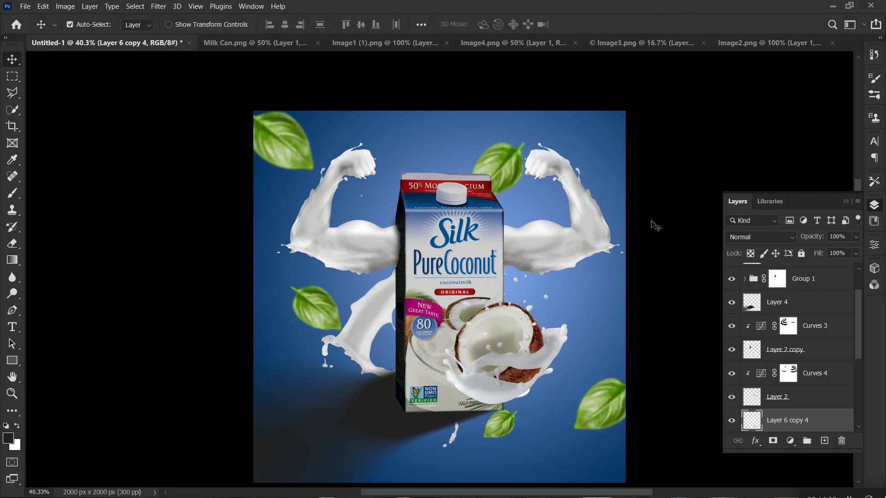
Stamp all visible layers into a new merged layer above Curves 5.
scroll(676, 214, "down", 1)
scroll(847, 311, "up", 2)
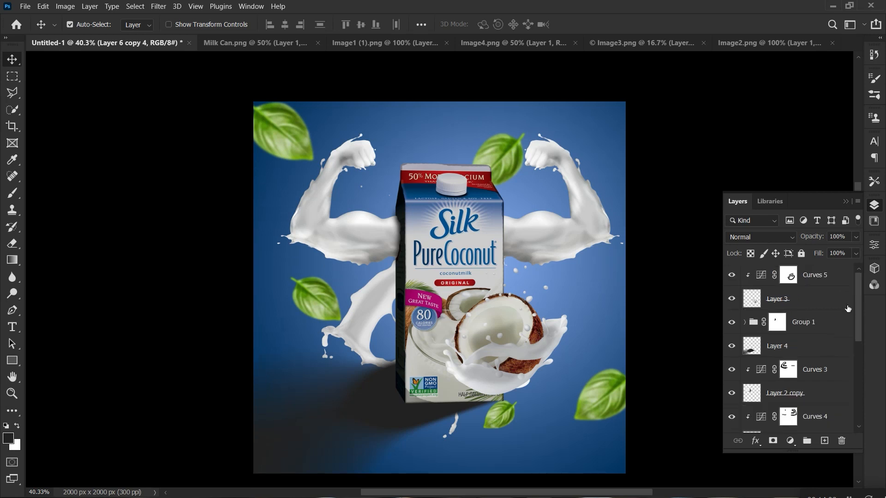
left_click(825, 279)
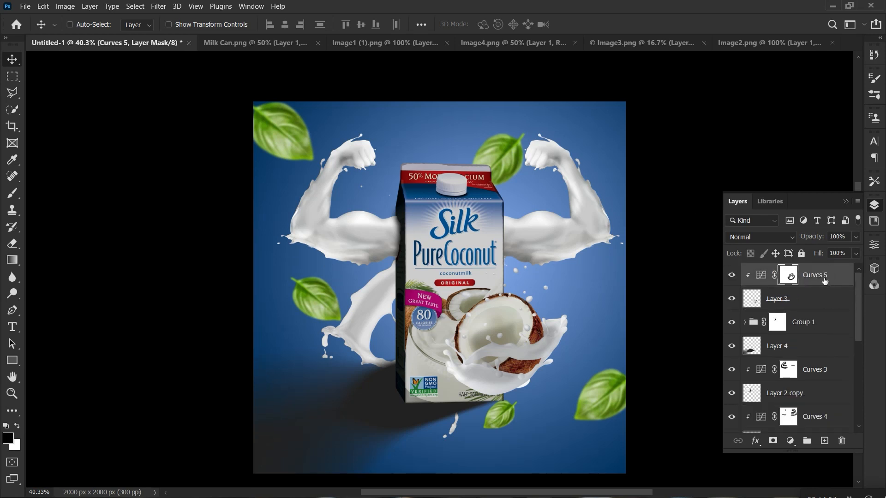
key("ctrl+shift+alt+e")
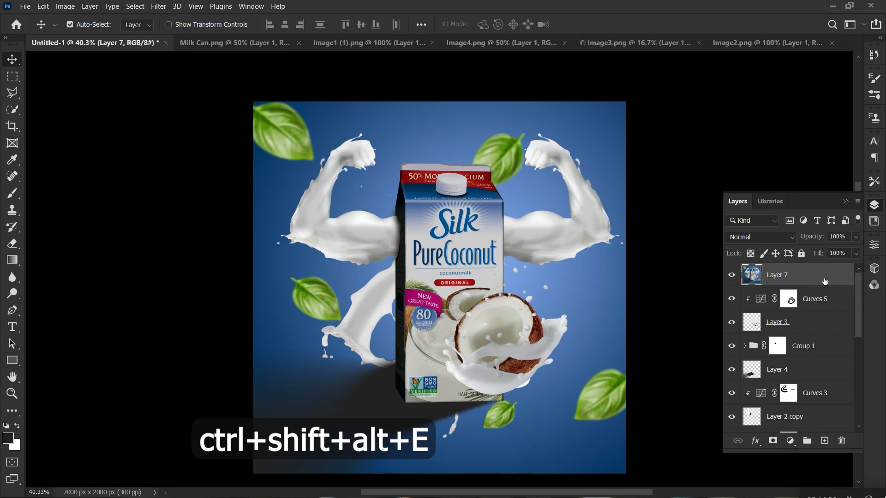
In the Camera Raw Filter, set Temperature -29, Tint -8, Exposure +0.15, Contrast +13, Highlights +7, Shadows -11, Whites +14 and Blacks -19.
left_click(158, 7)
left_click(171, 86)
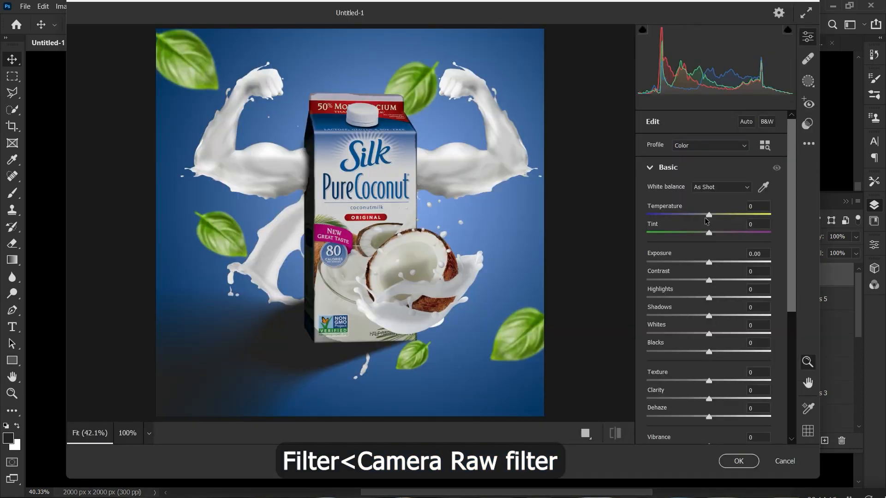
left_click_drag(705, 217, 697, 352)
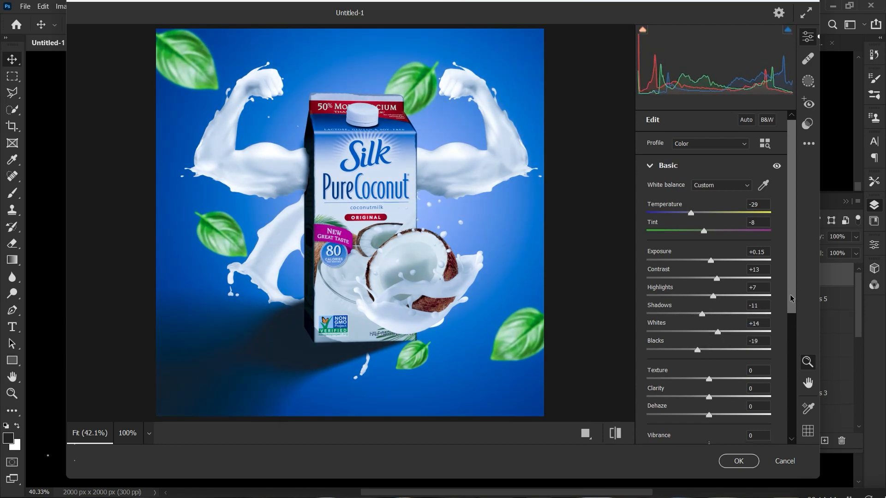
Set Texture +26, Clarity +21, Dehaze +10, Vibrance +34 and Saturation +12, and apply the Camera Raw adjustments to the merged layer.
scroll(720, 332, "down", 3)
left_click_drag(709, 316, 730, 317)
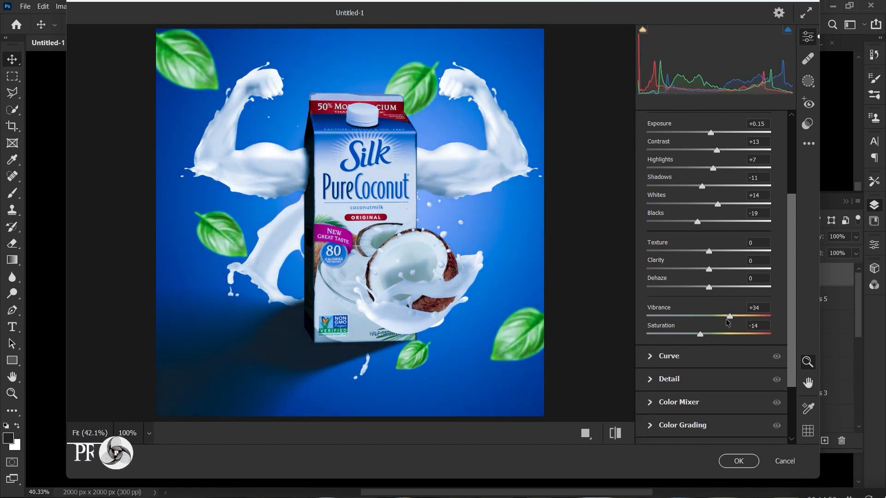
left_click_drag(709, 251, 722, 272)
left_click_drag(700, 335, 718, 341)
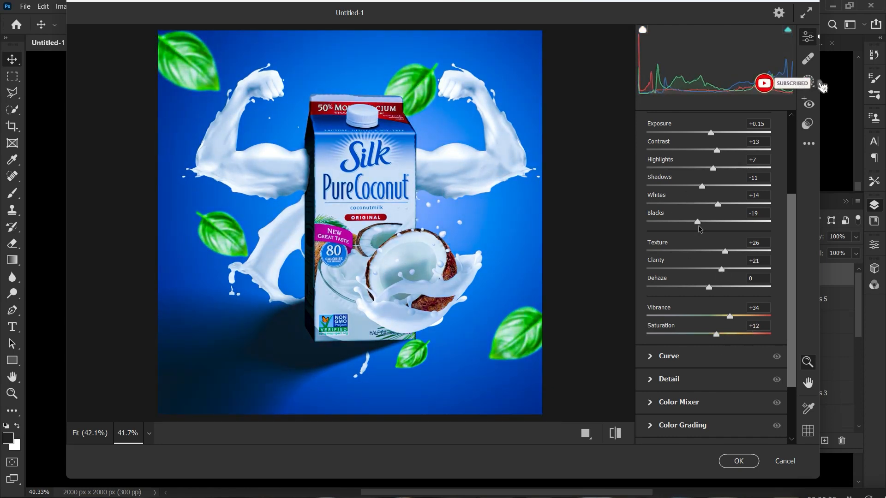
mouse_move(709, 287)
left_mouse_down()
mouse_move(746, 290)
mouse_move(722, 292)
left_mouse_up()
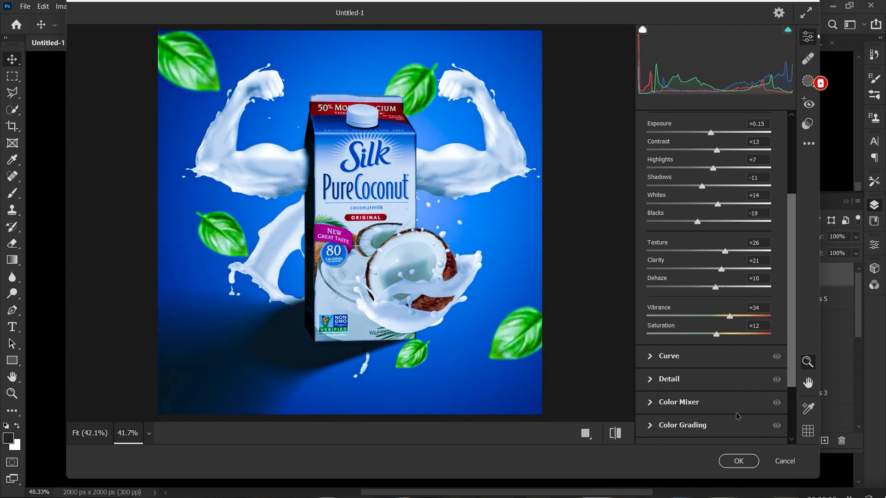
left_click(748, 463)
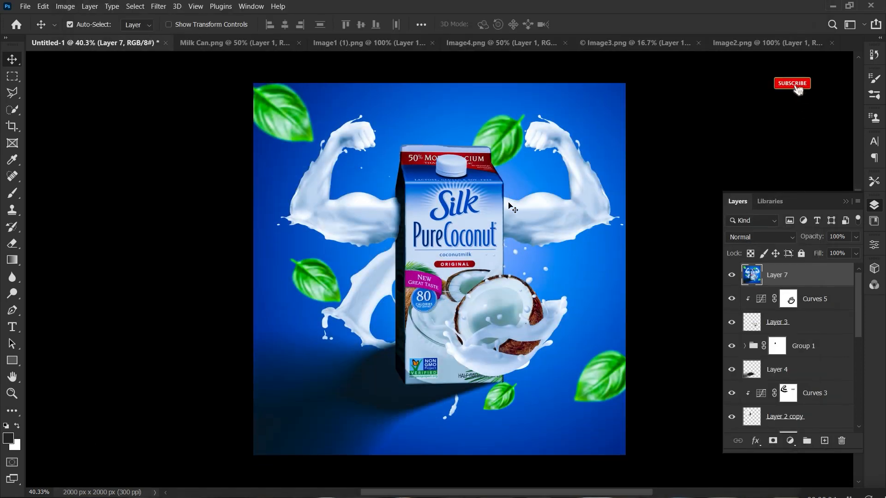